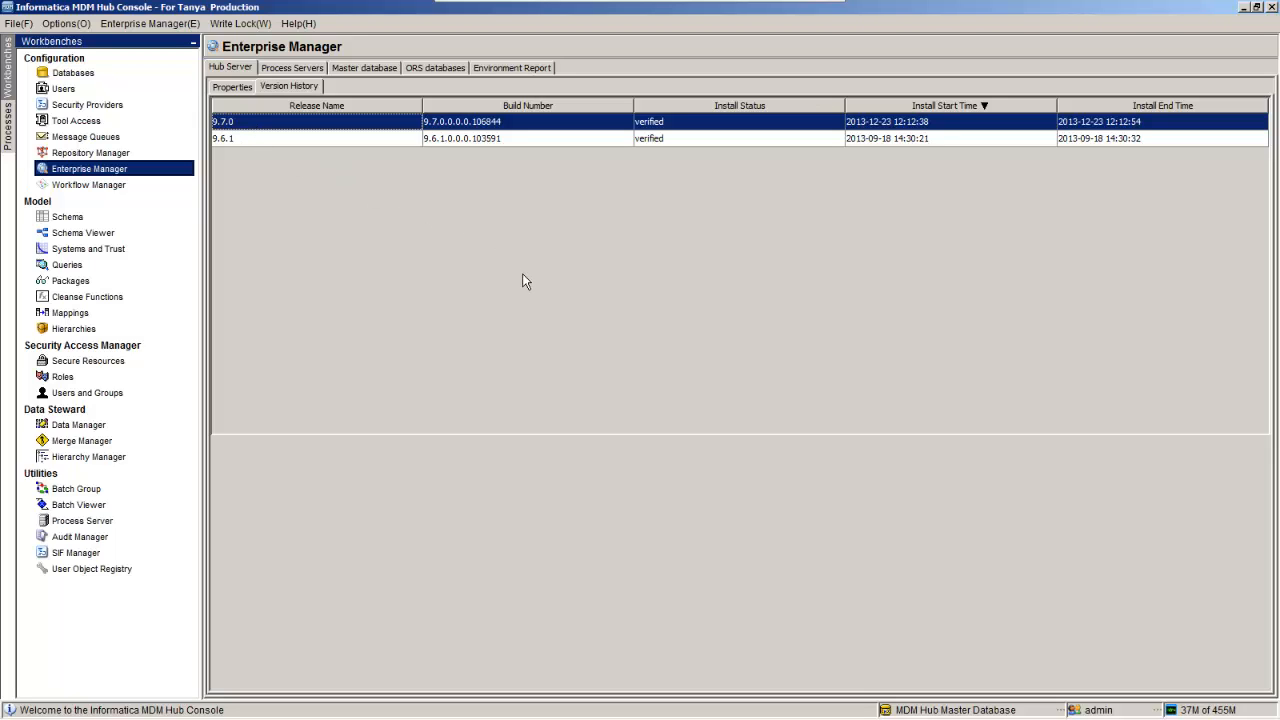
Step: Browse in Windows Explorer to C:\infamdm\hub961\server\bin, the folder holding sip_ant.bat
{"action": "mouse_move", "coordinate": [313, 710]}
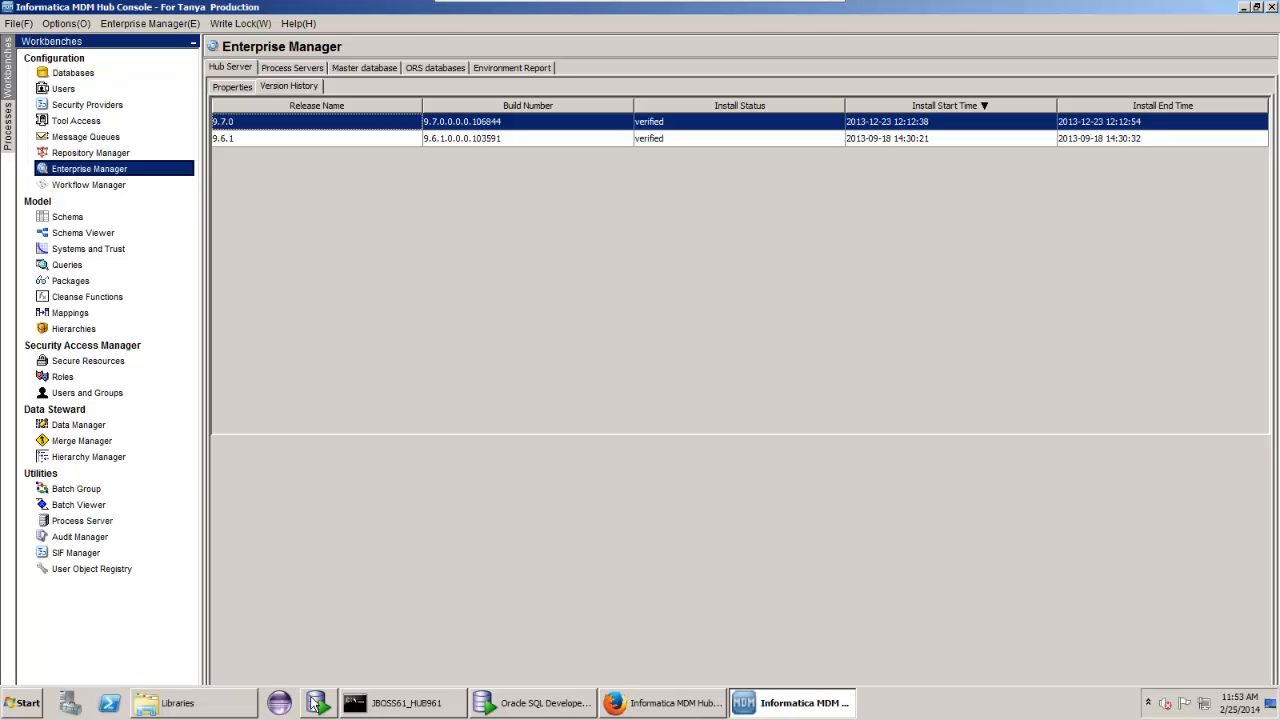
{"action": "left_click", "coordinate": [234, 703]}
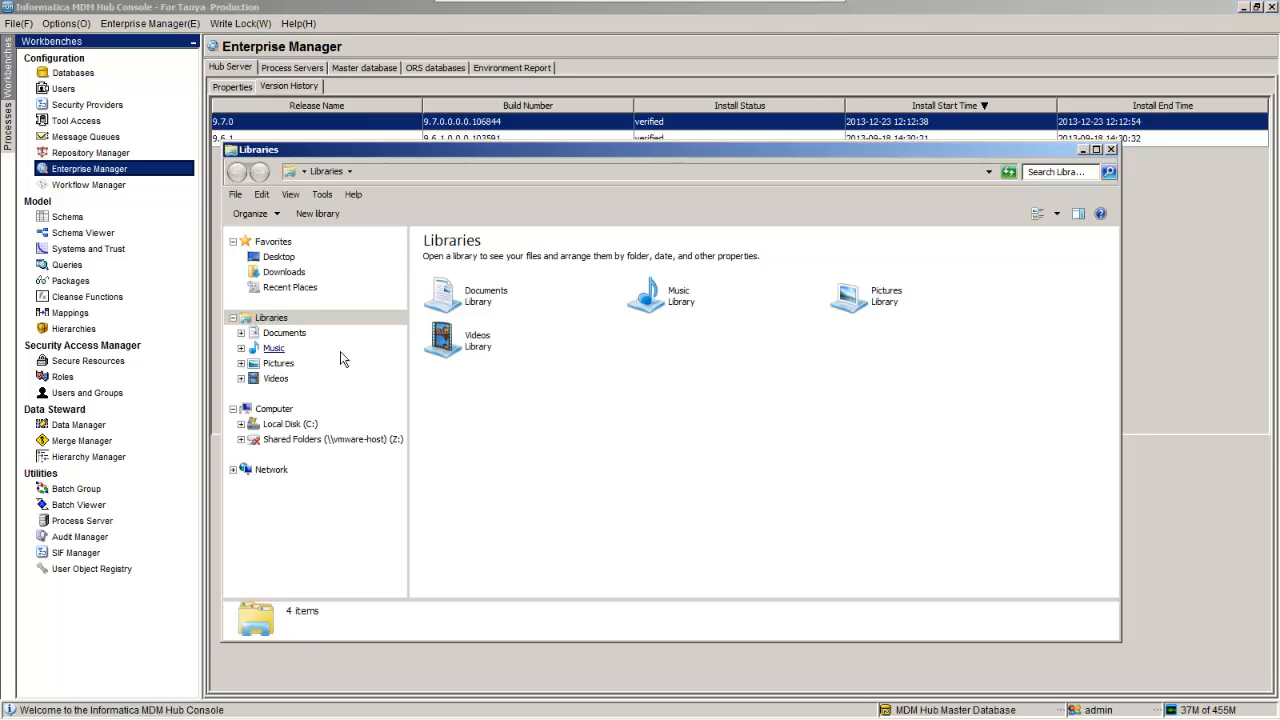
{"action": "left_click", "coordinate": [292, 425]}
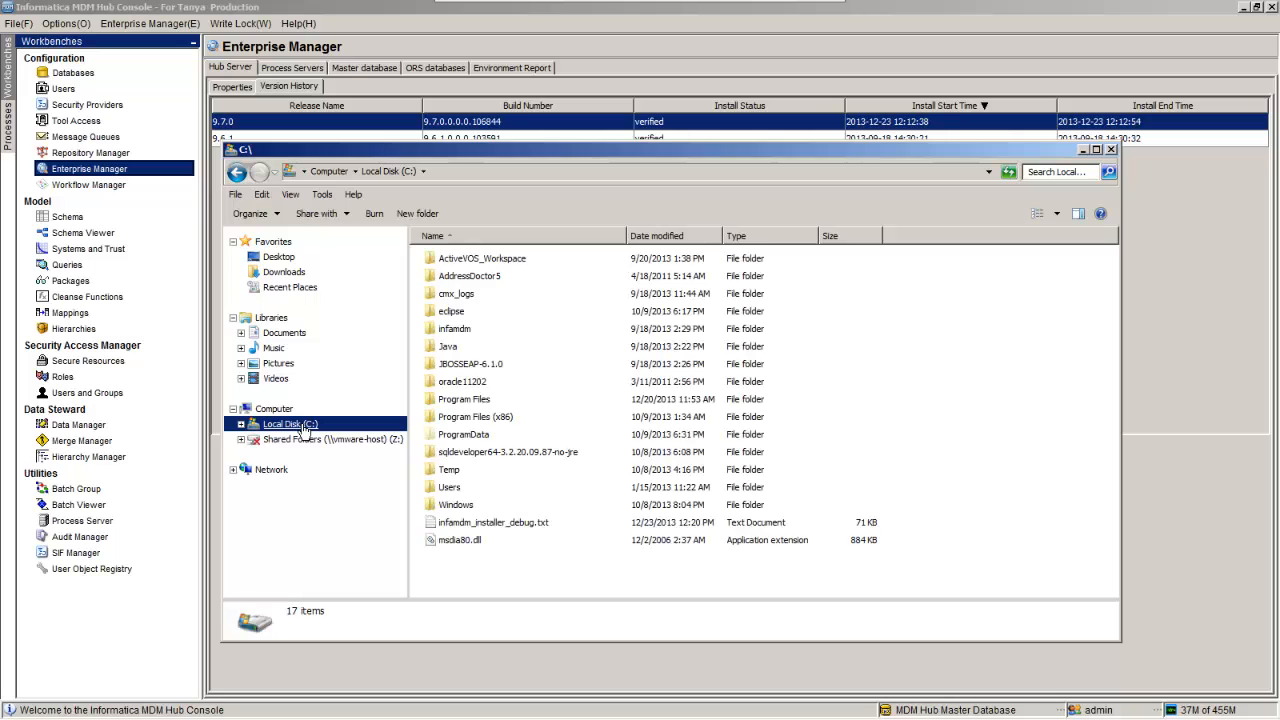
{"action": "left_click", "coordinate": [454, 332]}
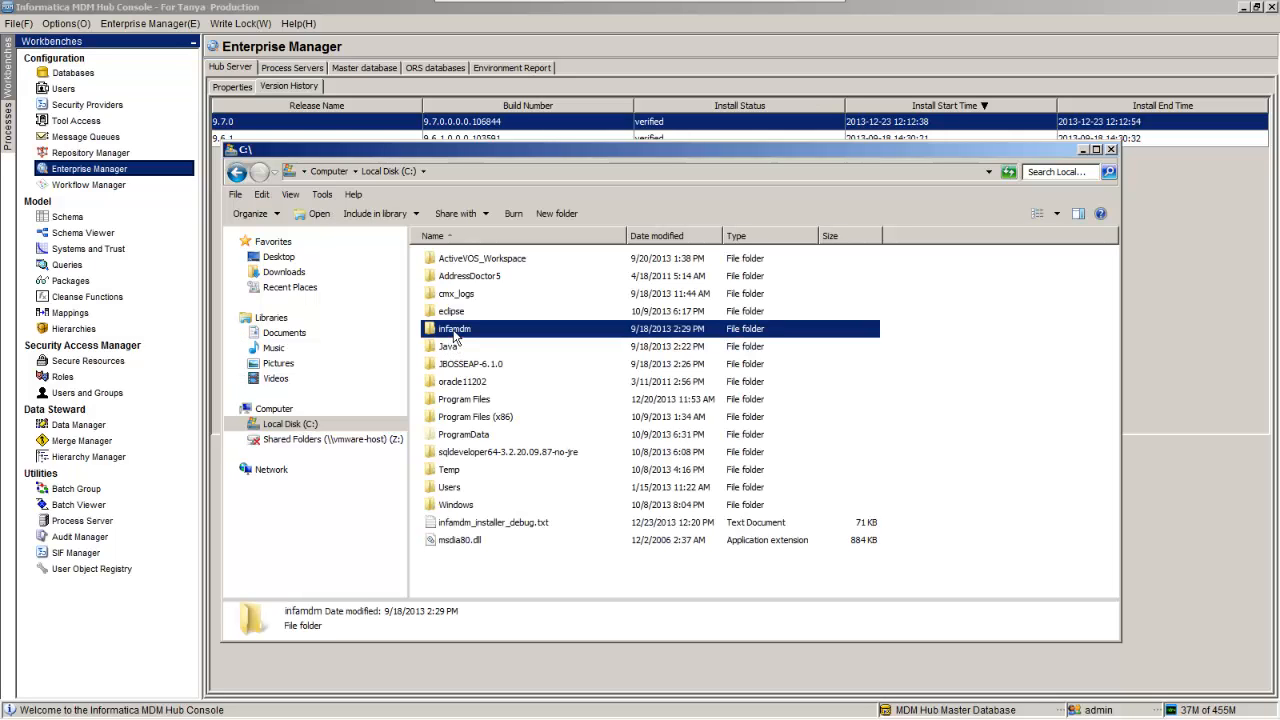
{"action": "double_click", "coordinate": [454, 330]}
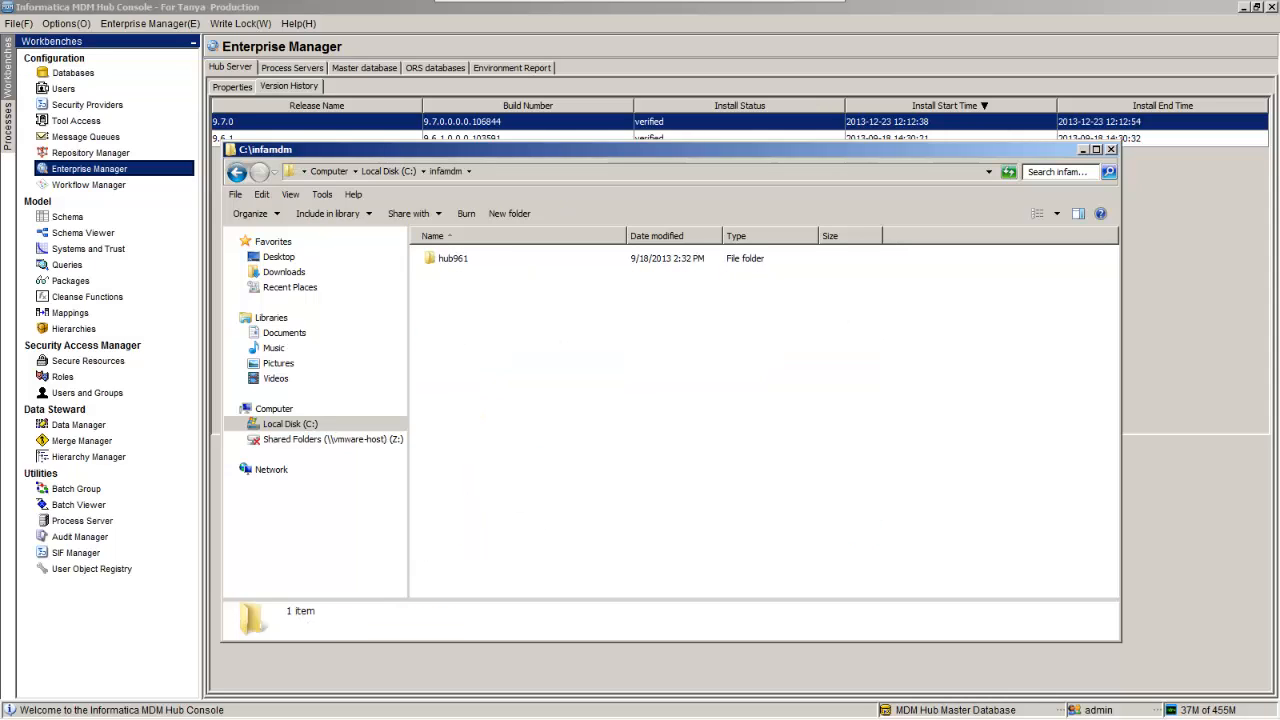
{"action": "left_click", "coordinate": [452, 260]}
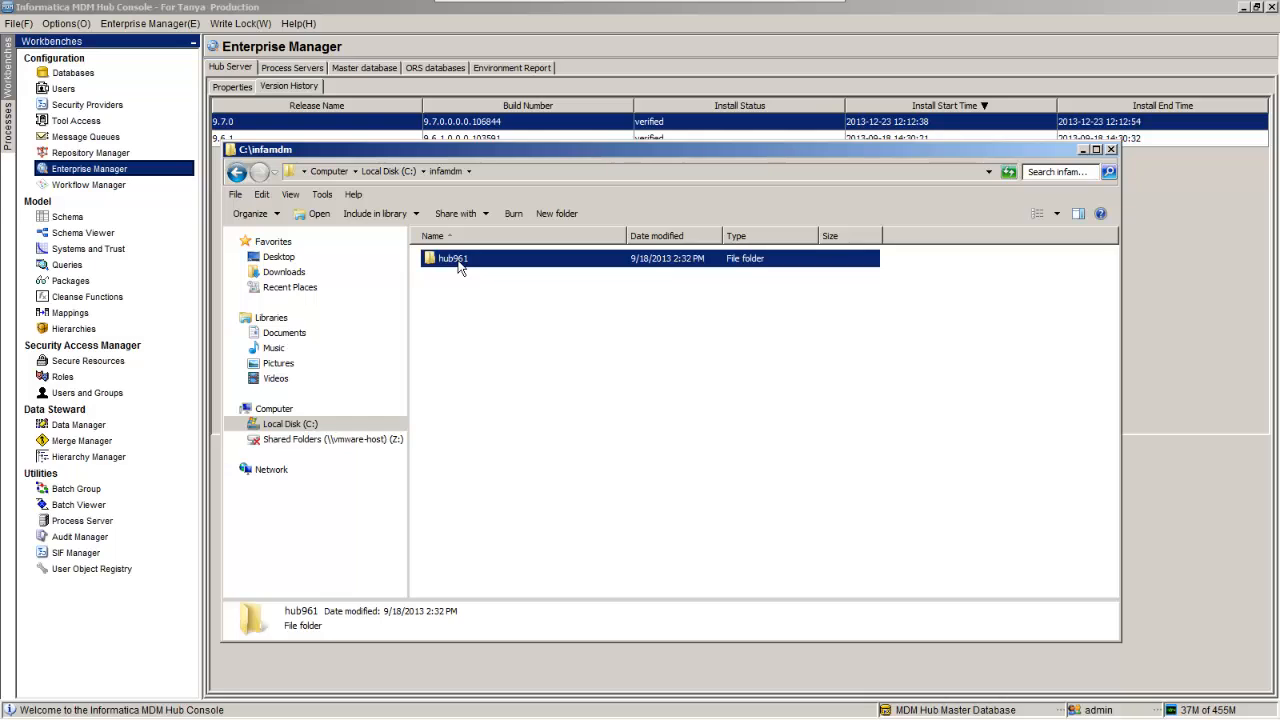
{"action": "double_click", "coordinate": [458, 266]}
{"action": "left_click", "coordinate": [452, 283]}
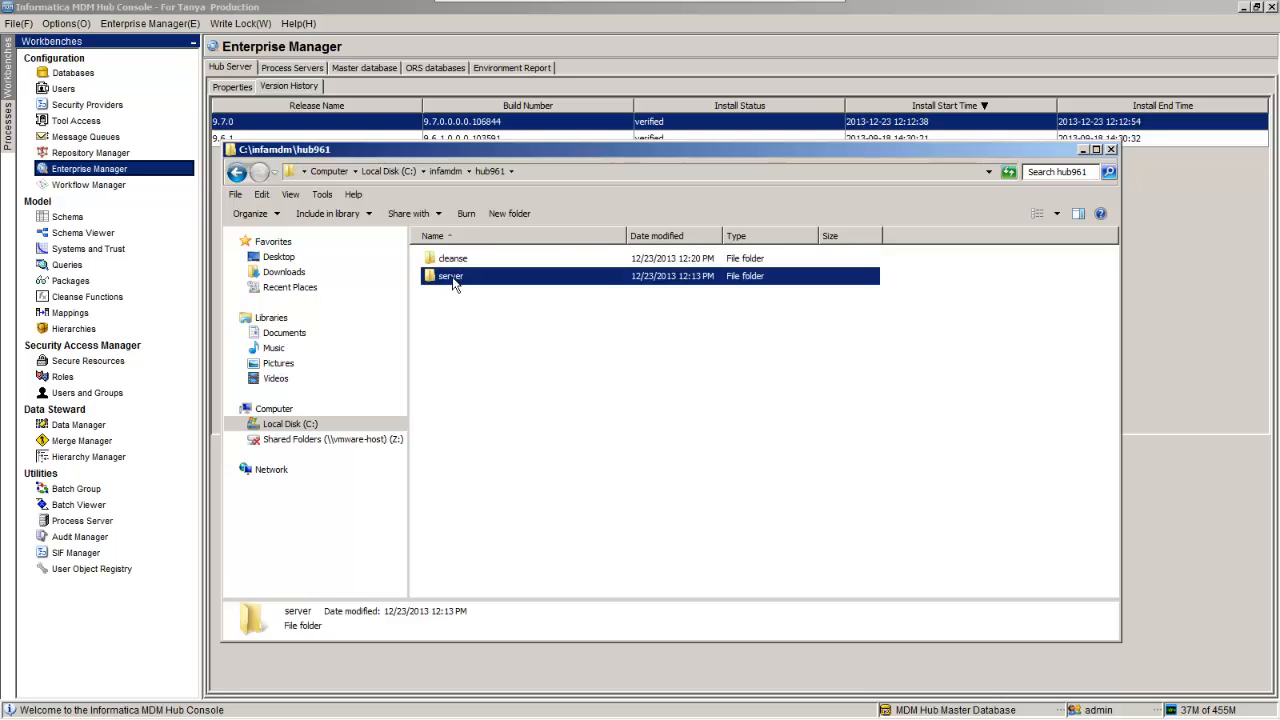
{"action": "double_click", "coordinate": [452, 283]}
{"action": "left_click", "coordinate": [449, 282]}
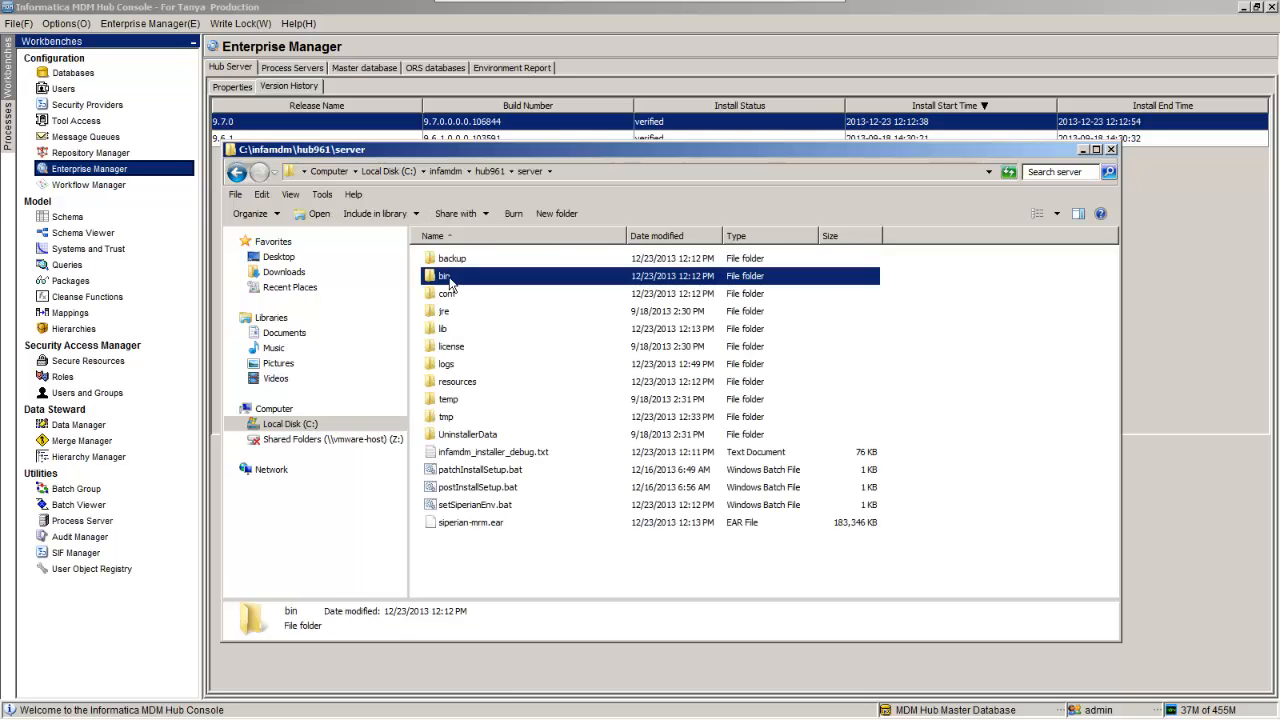
{"action": "double_click", "coordinate": [448, 280]}
{"action": "left_click", "coordinate": [455, 347]}
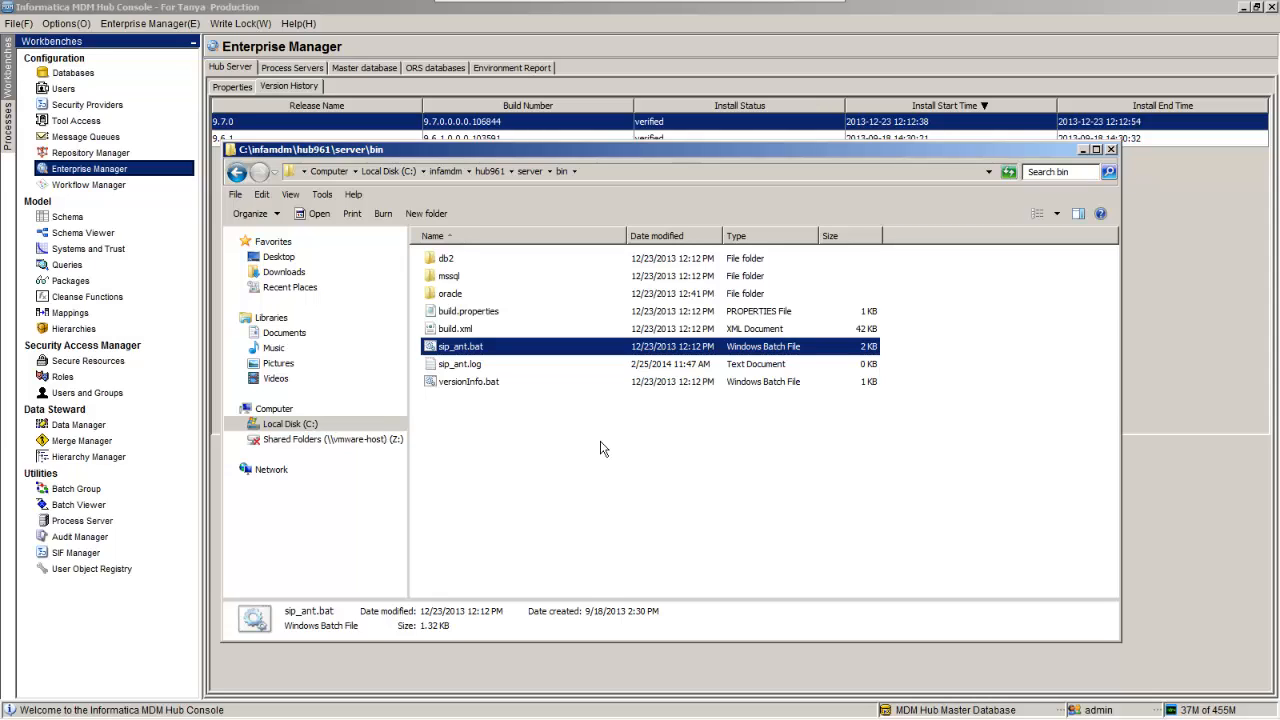
Step: Open a command window in the bin folder from its right-click menu
{"action": "left_click", "coordinate": [534, 453]}
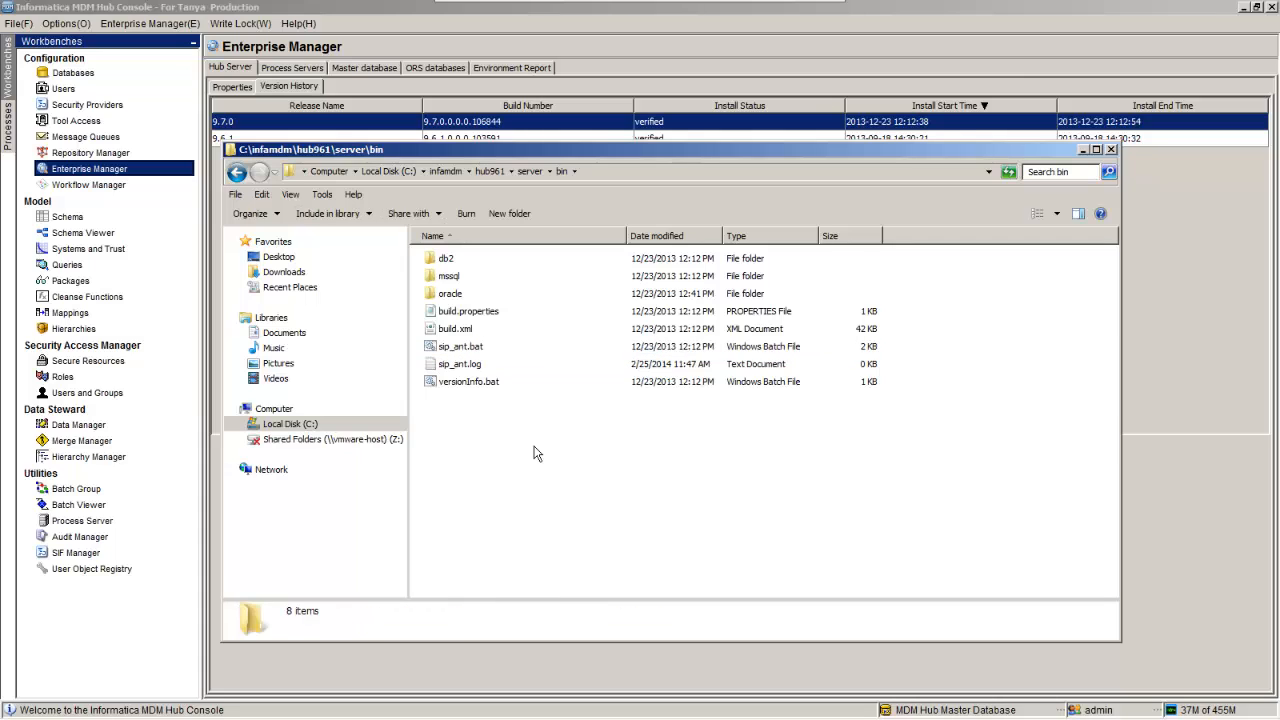
{"action": "right_click", "coordinate": [535, 453]}
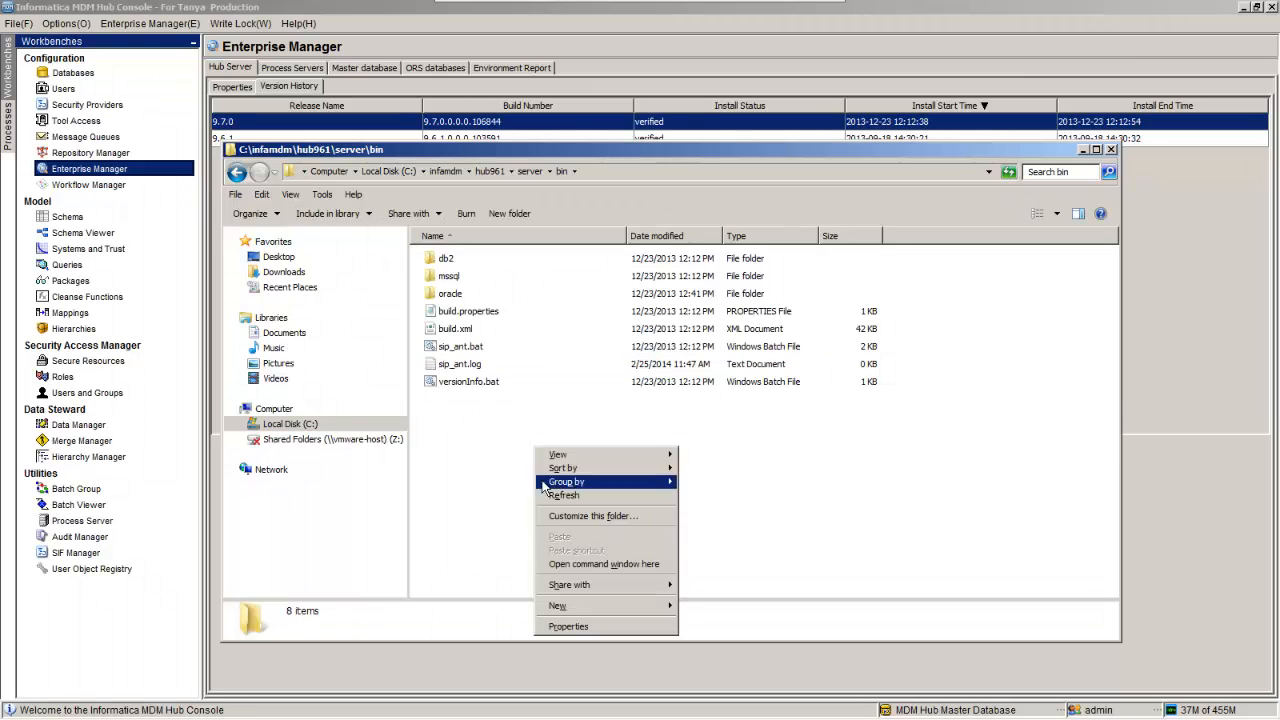
{"action": "left_click", "coordinate": [556, 566]}
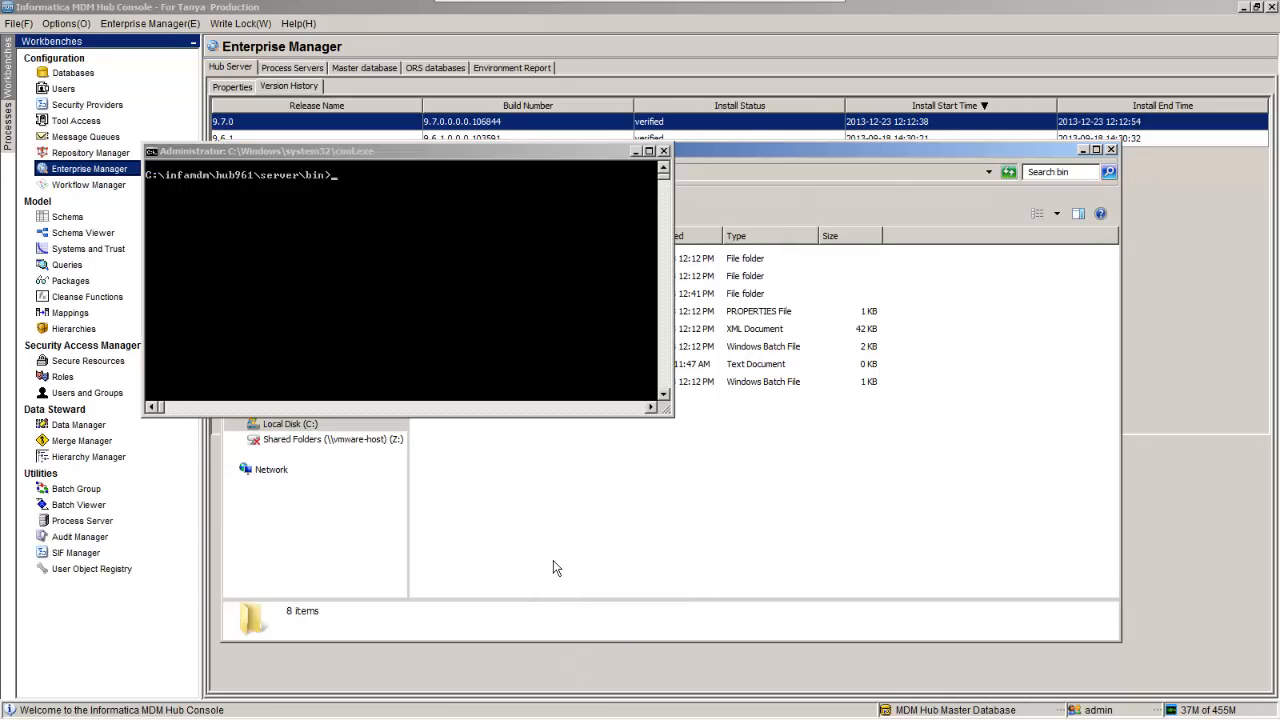
Step: Run sip_ant.bat create_ors in the command window
{"action": "key", "text": "s"}
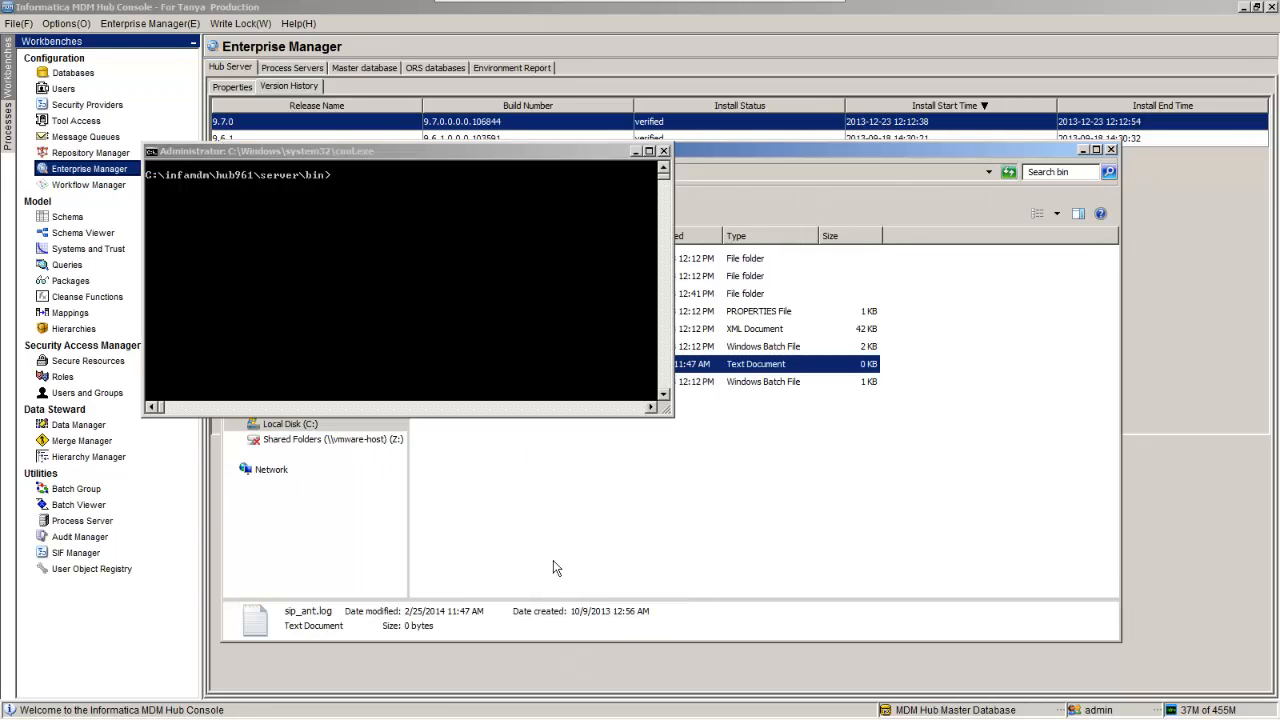
{"action": "left_click", "coordinate": [421, 254]}
{"action": "type", "text": "sip"}
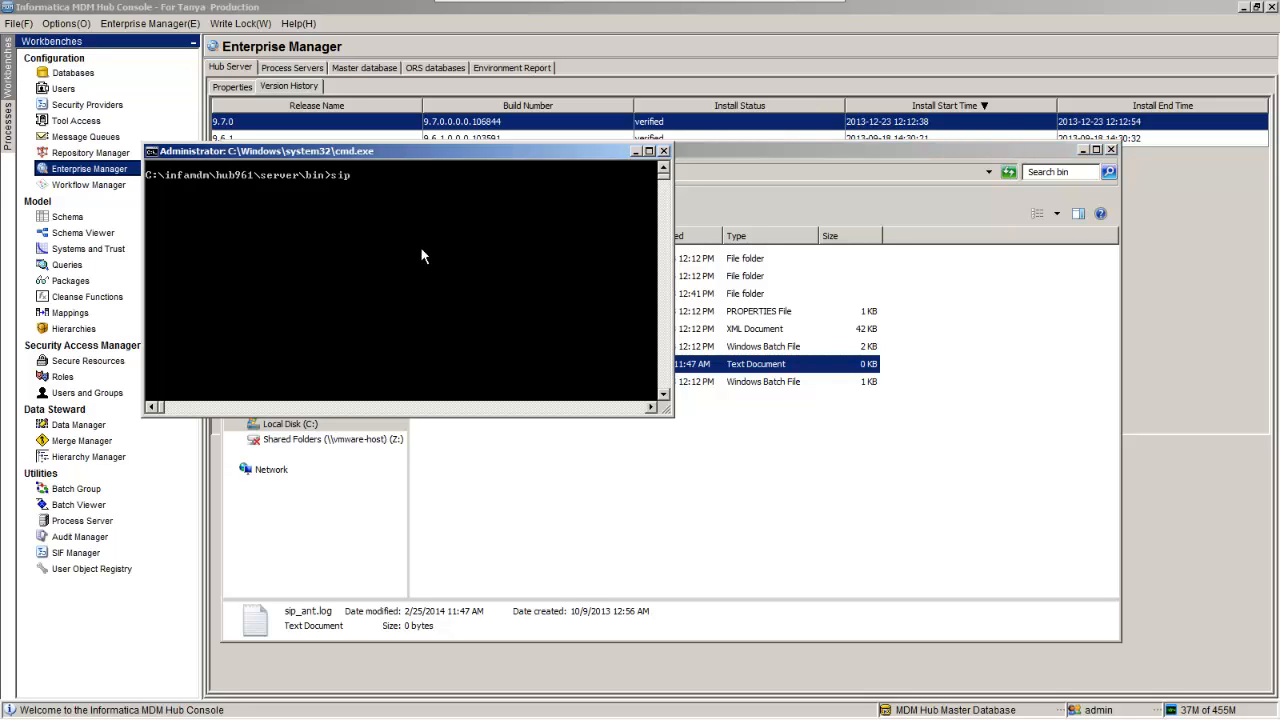
{"action": "type", "text": "_ant.bat create_ors"}
{"action": "key", "text": "Return"}
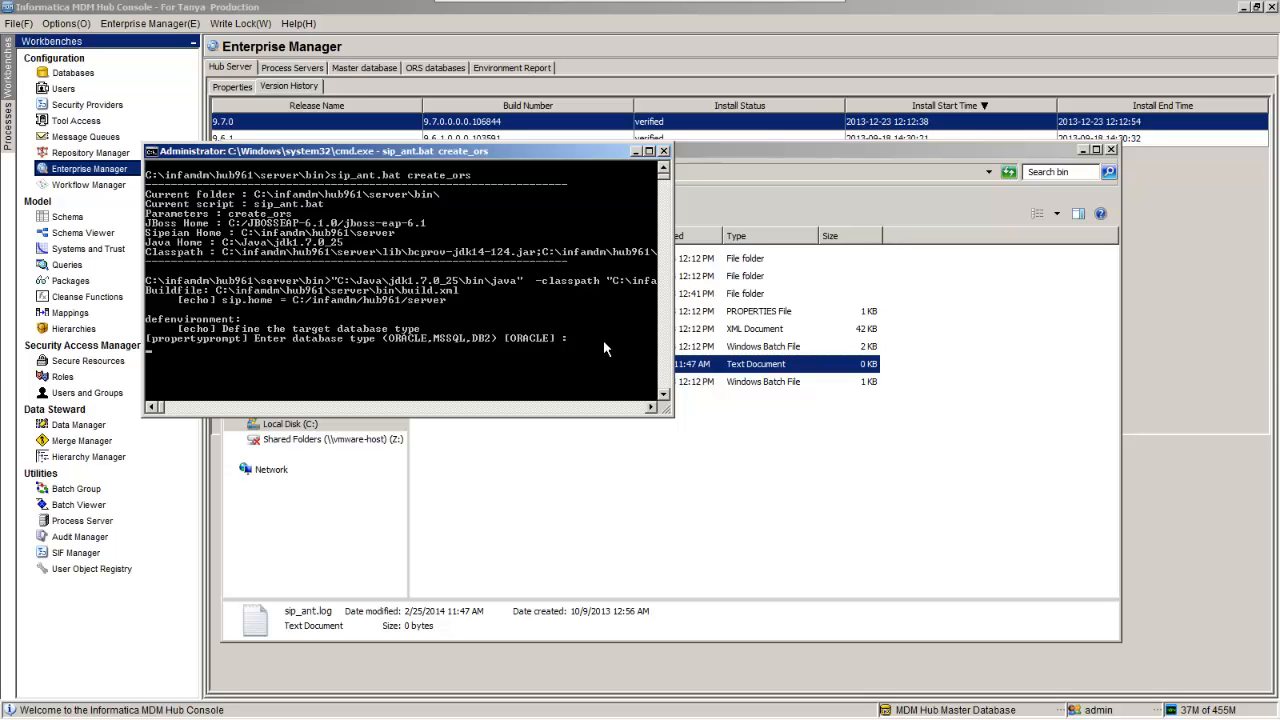
Step: Accept the defaults: ORACLE database, service connection type, localhost and port 1521
{"action": "key", "text": "Return"}
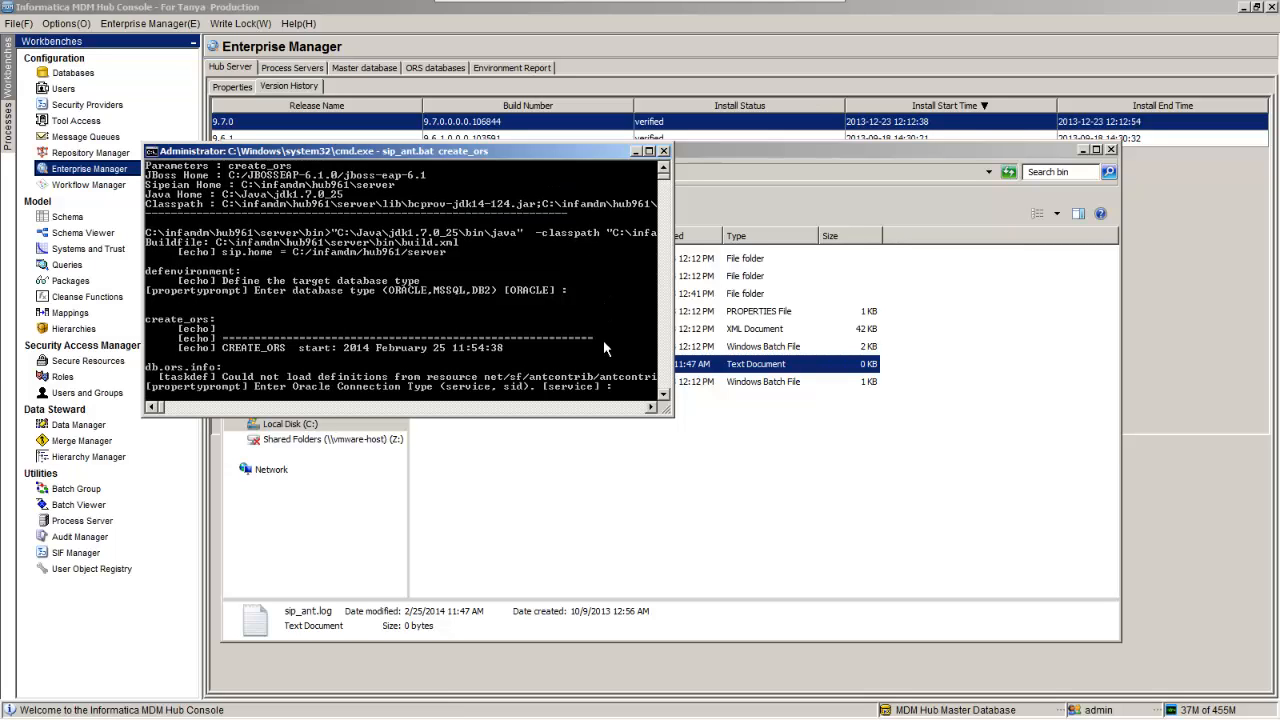
{"action": "key", "text": "Return"}
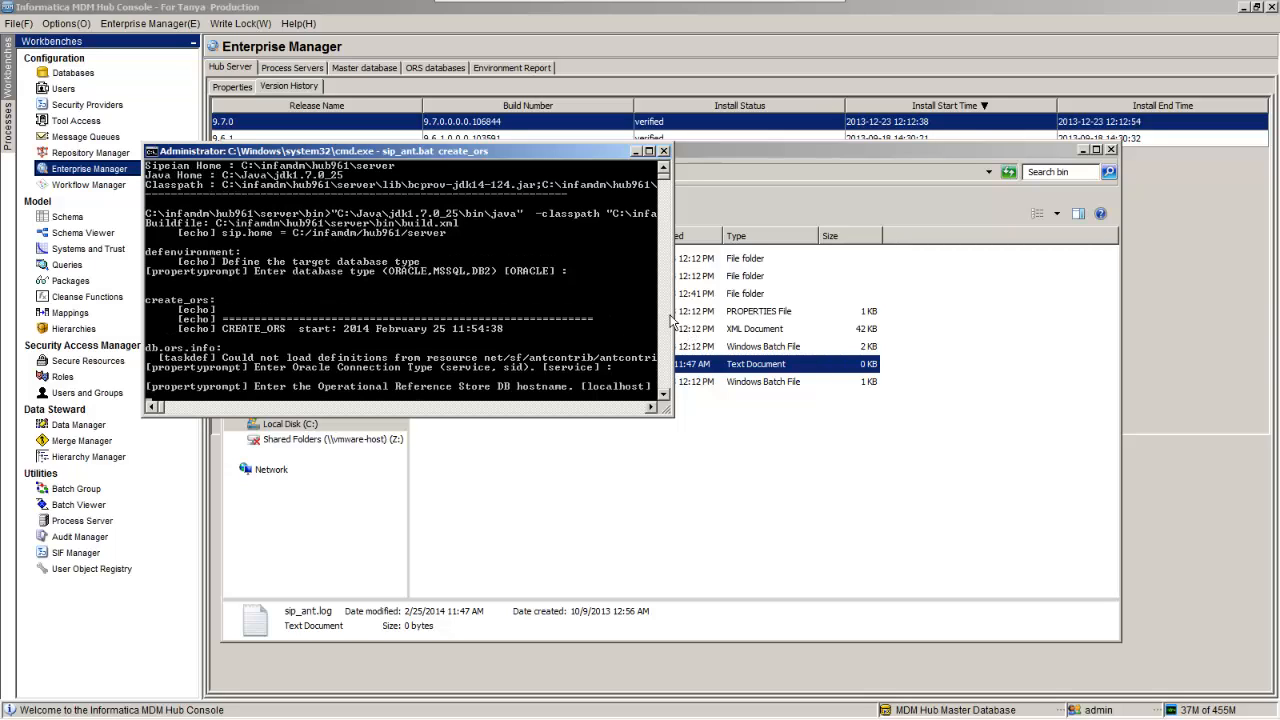
{"action": "left_click_drag", "start_coordinate": [673, 315], "coordinate": [826, 318]}
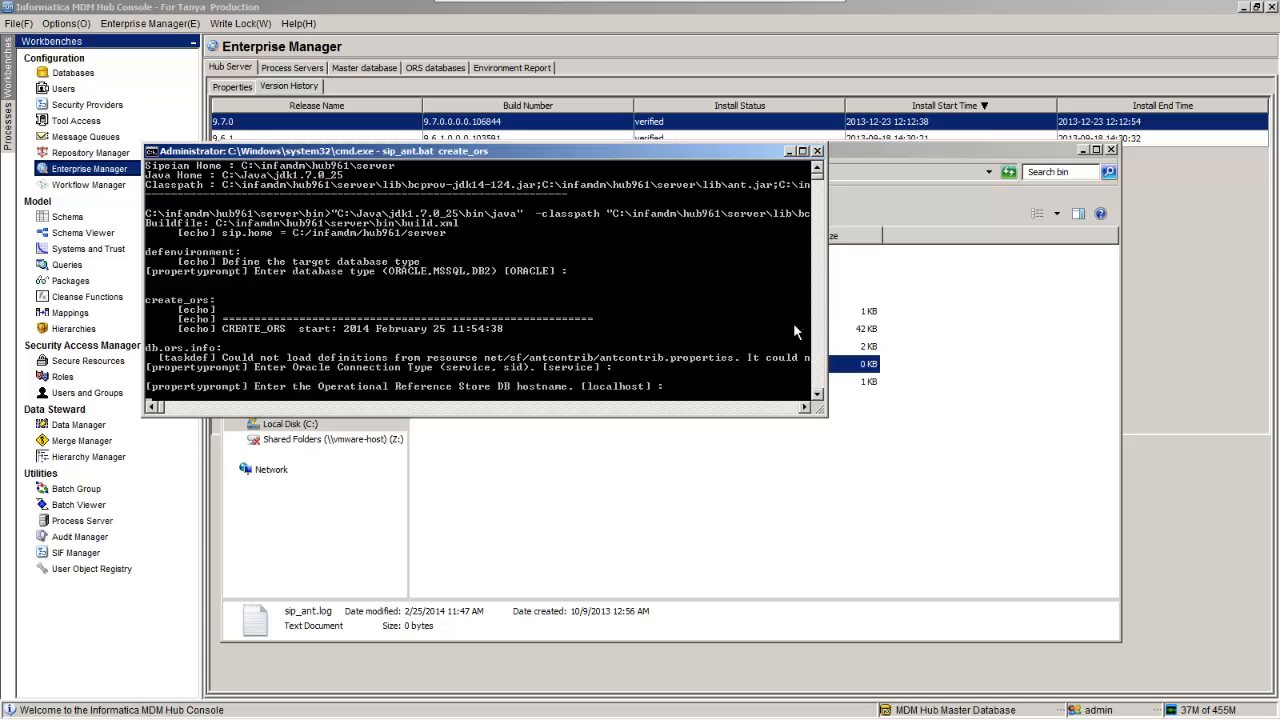
{"action": "key", "text": "Return"}
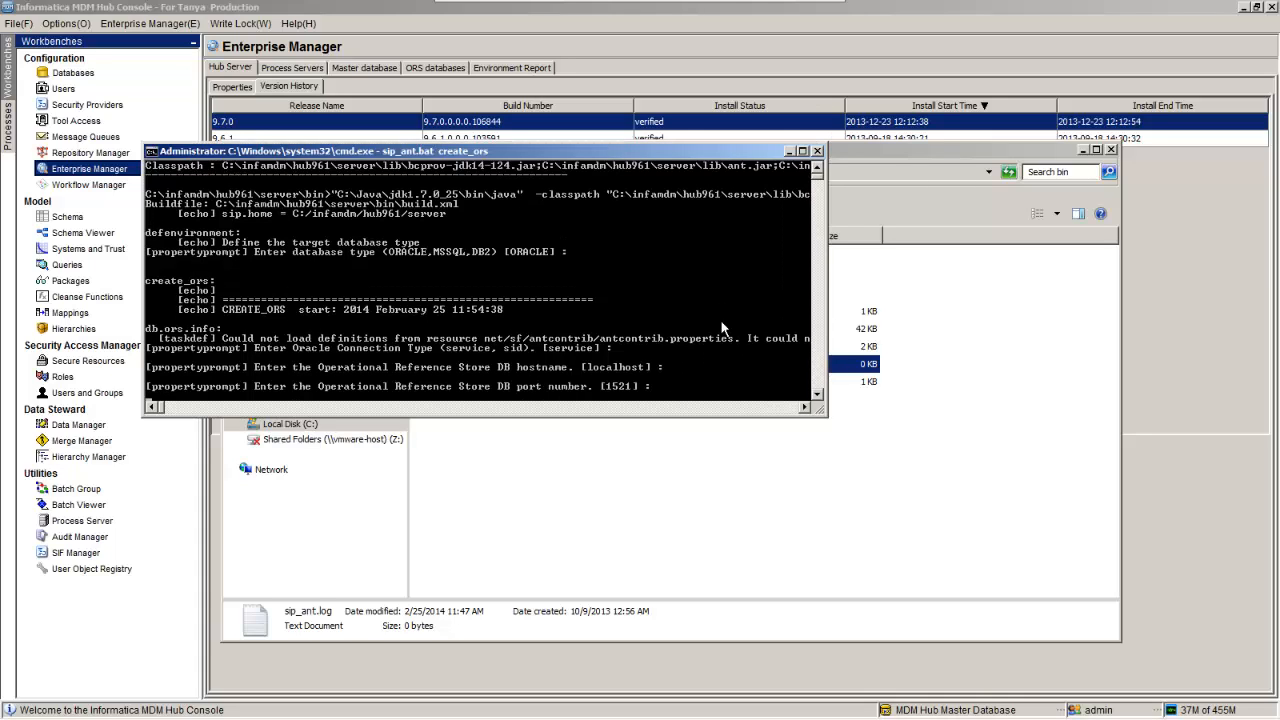
{"action": "key", "text": "Return"}
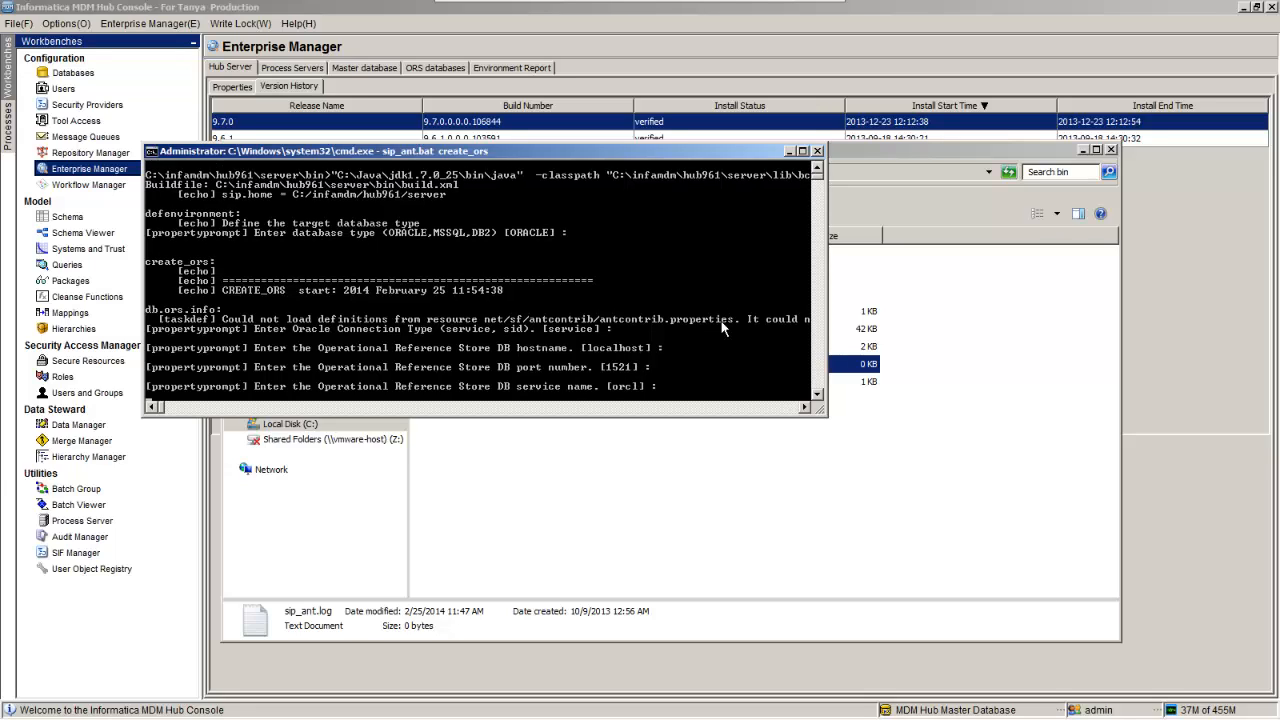
Step: Enter hub961 as the service name and TNS name, and keep the suggested connect URL
{"action": "type", "text": "hub961"}
{"action": "key", "text": "Return"}
{"action": "type", "text": "hu"}
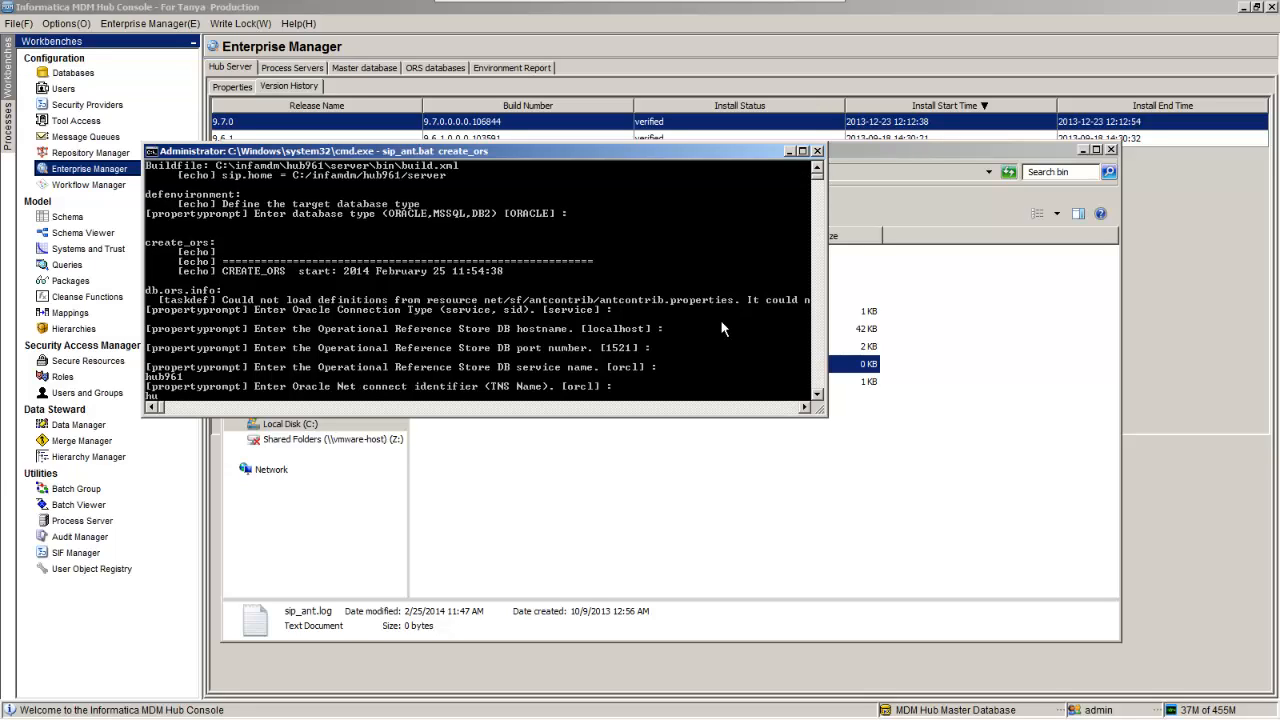
{"action": "type", "text": "b961"}
{"action": "key", "text": "Return"}
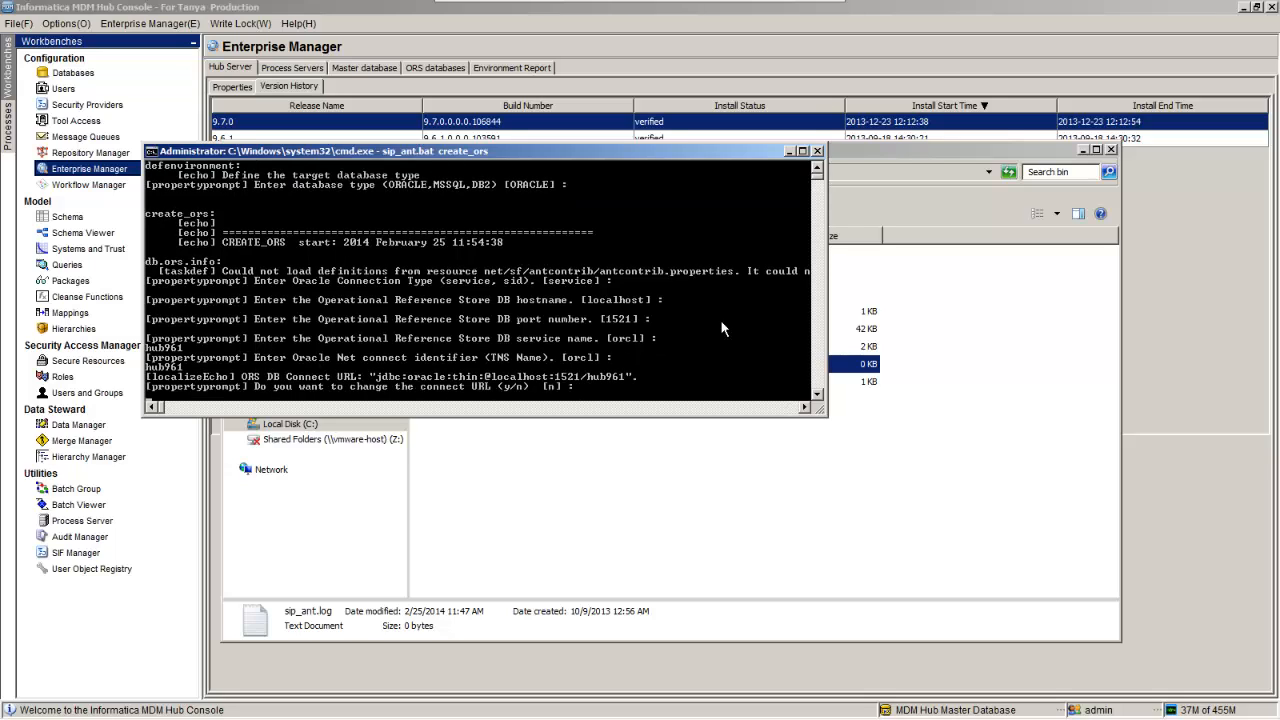
{"action": "key", "text": "Return"}
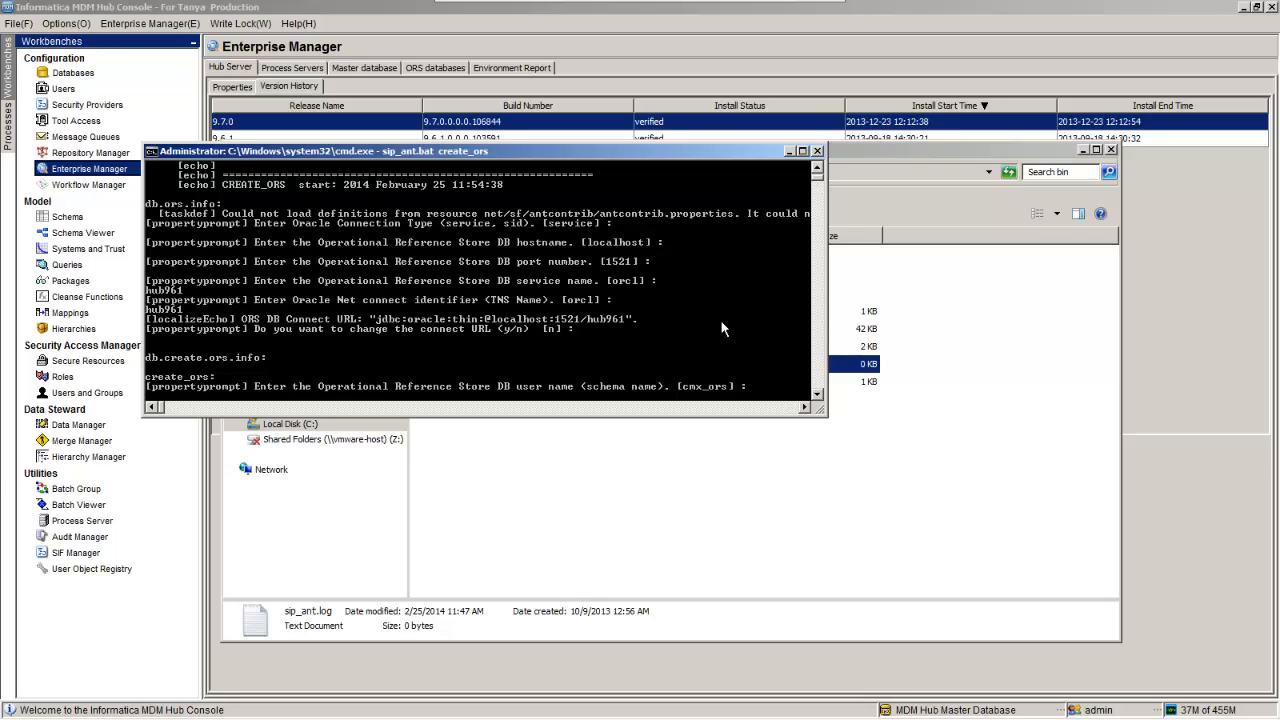
Step: Name the schema user demo_ors, confirm its password and keep the en_US locale
{"action": "type", "text": "demo_ors"}
{"action": "key", "text": "Return"}
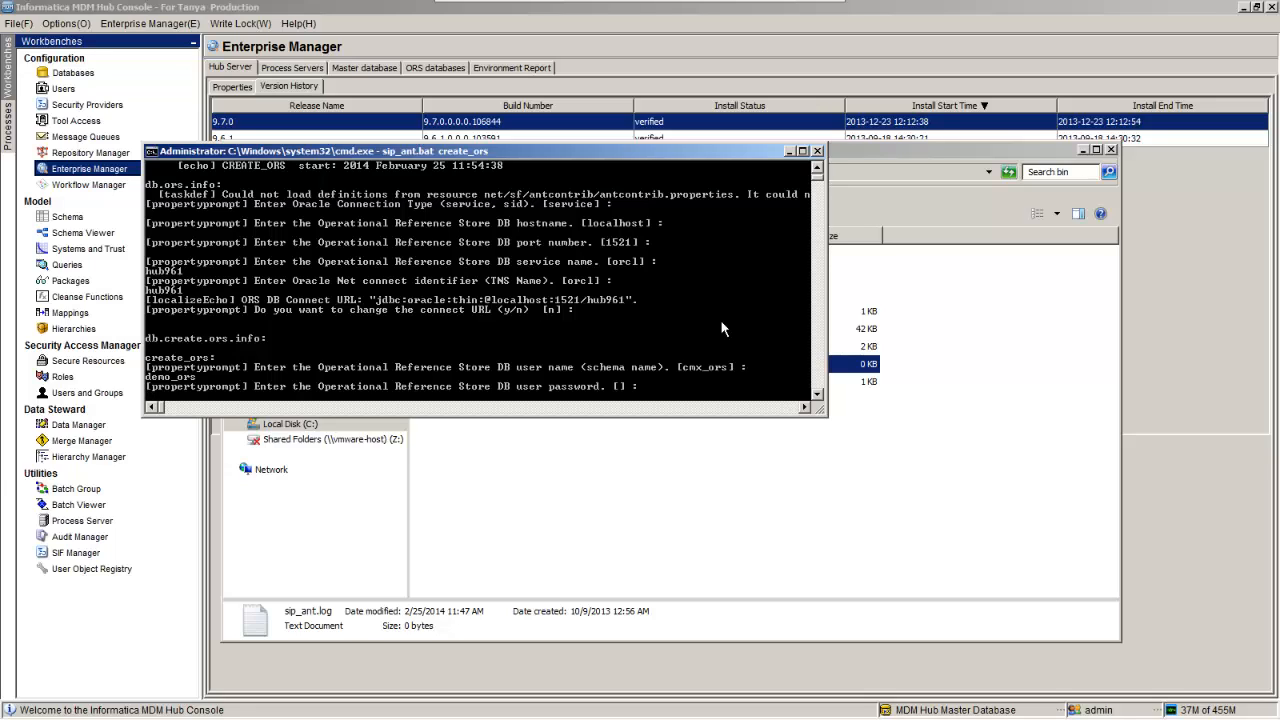
{"action": "key", "text": "Return"}
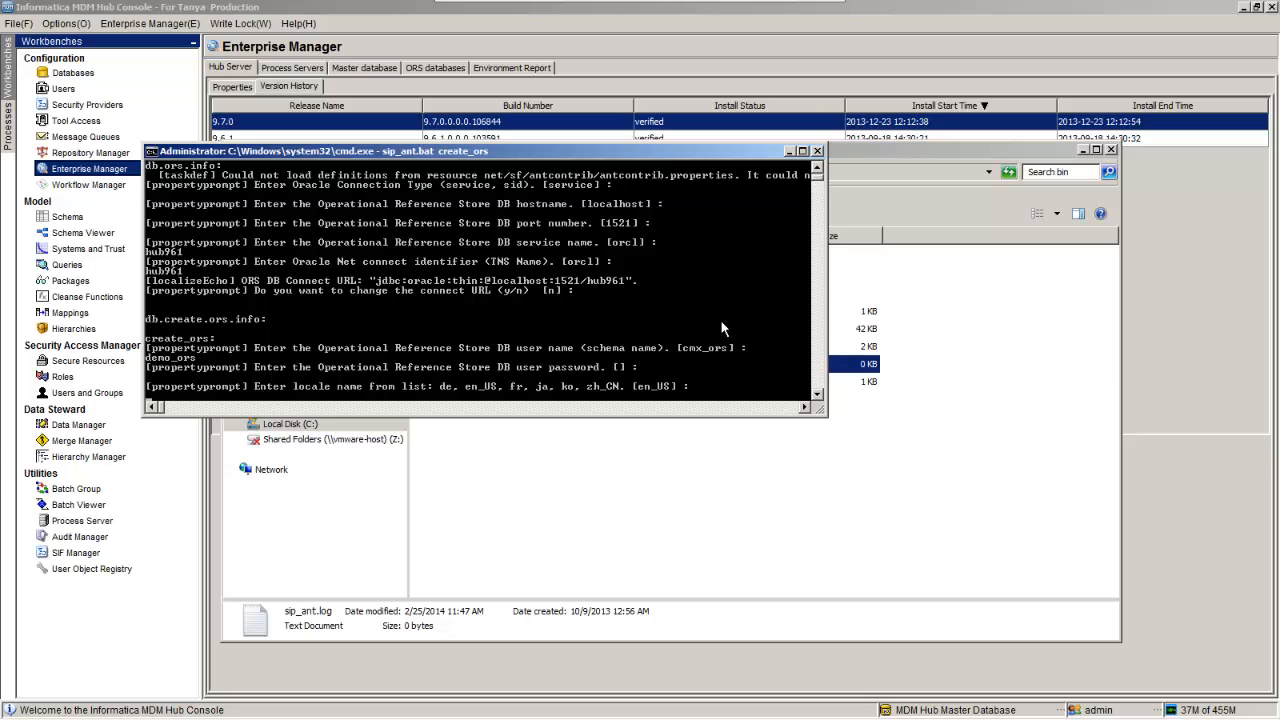
{"action": "key", "text": "Return"}
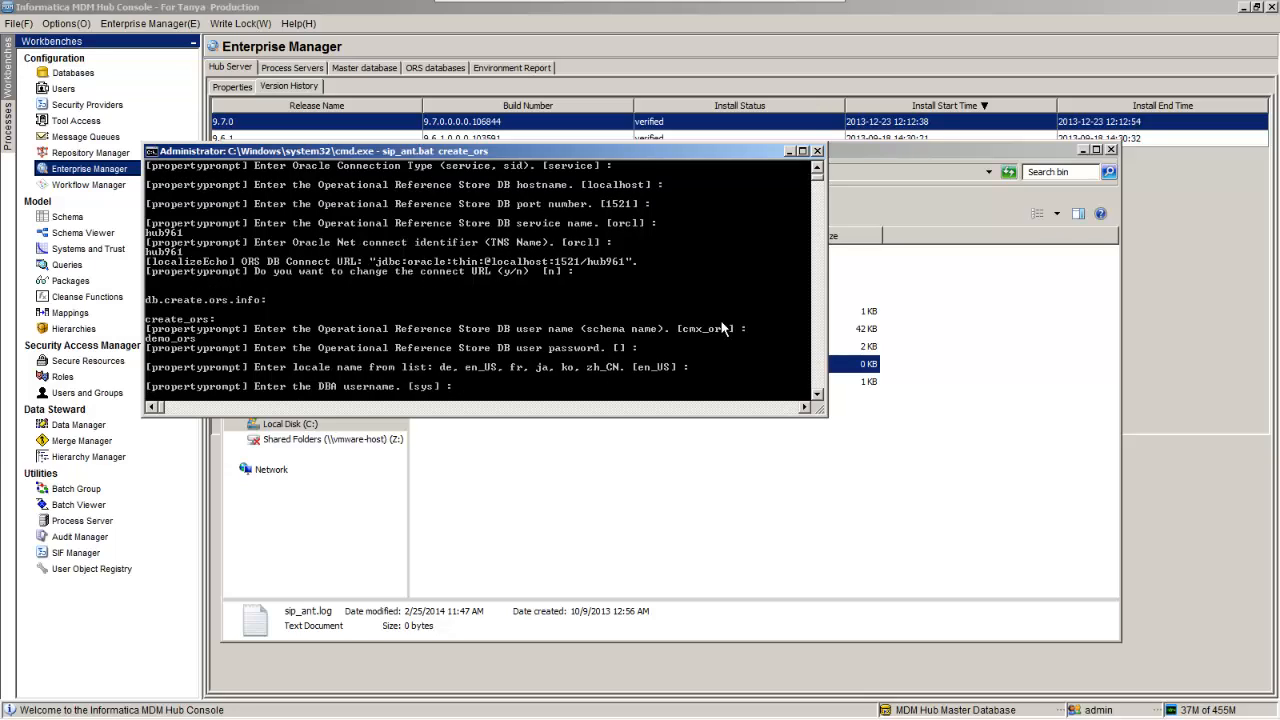
Step: Accept the sys DBA user, give its password, and keep CMX_INDX, CMX_TEMP and TEMP tablespaces
{"action": "key", "text": "Return"}
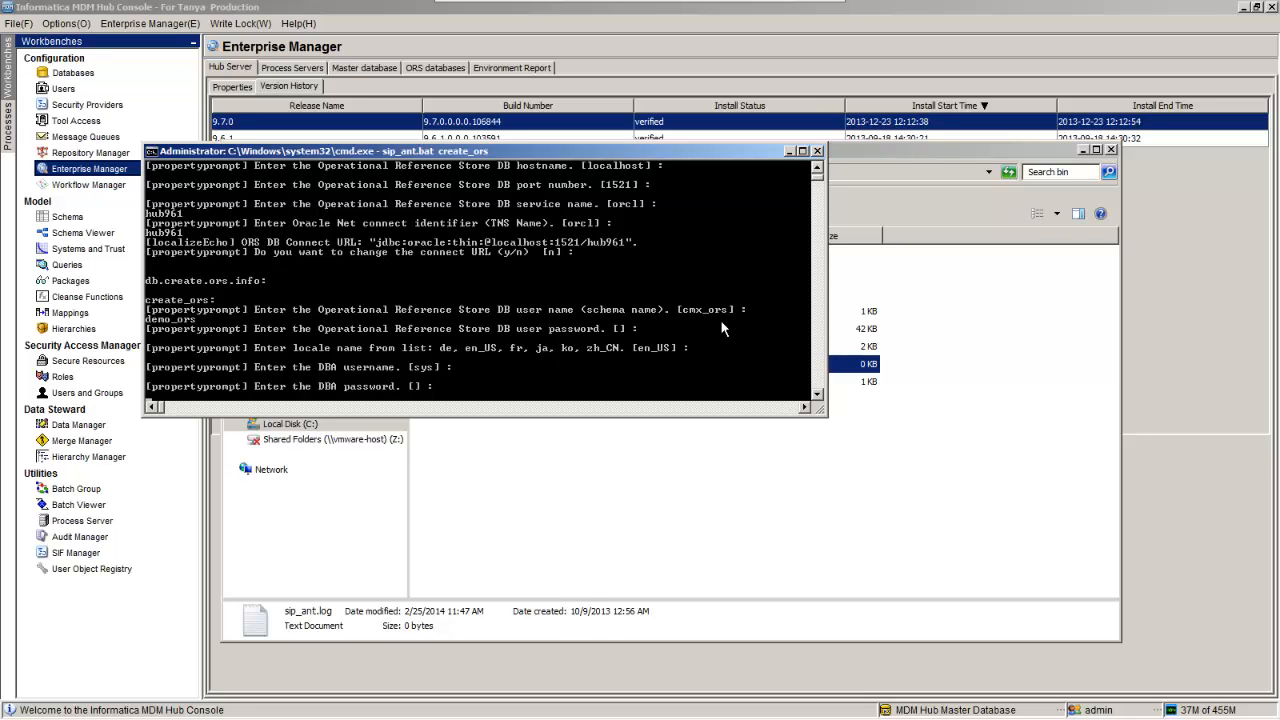
{"action": "key", "text": "Return"}
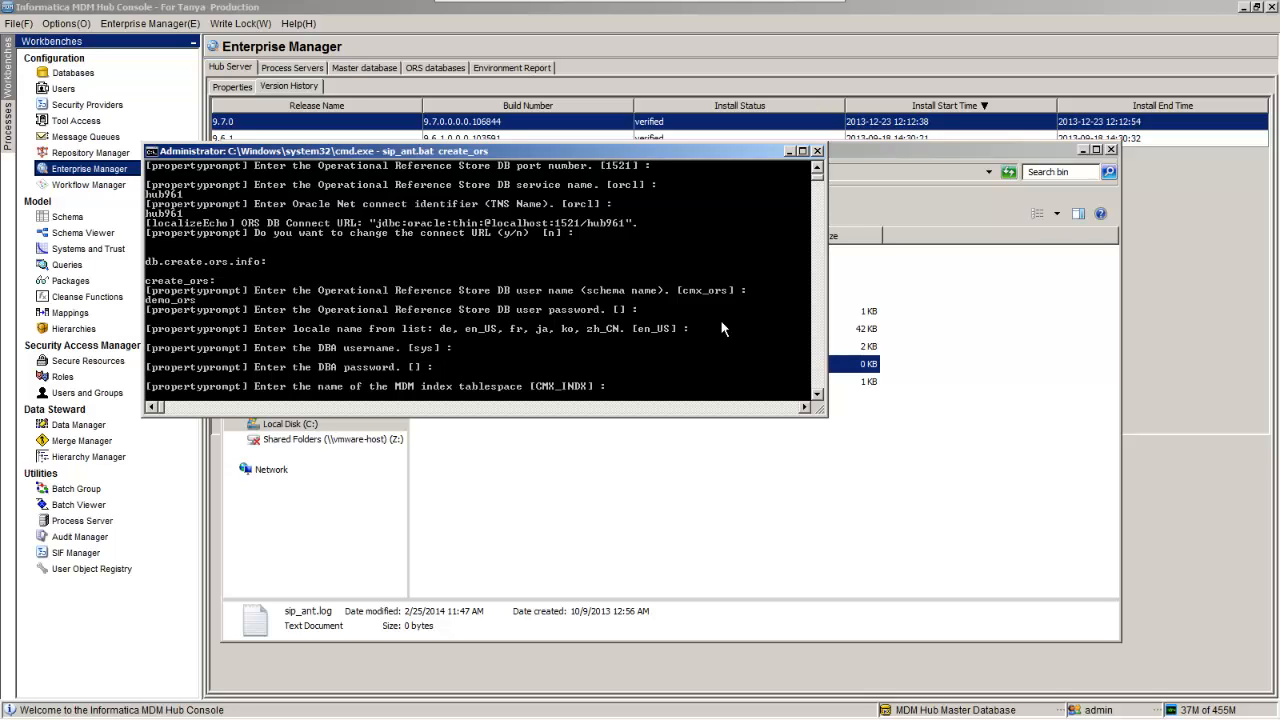
{"action": "key", "text": "Return"}
{"action": "key", "text": "Return"}
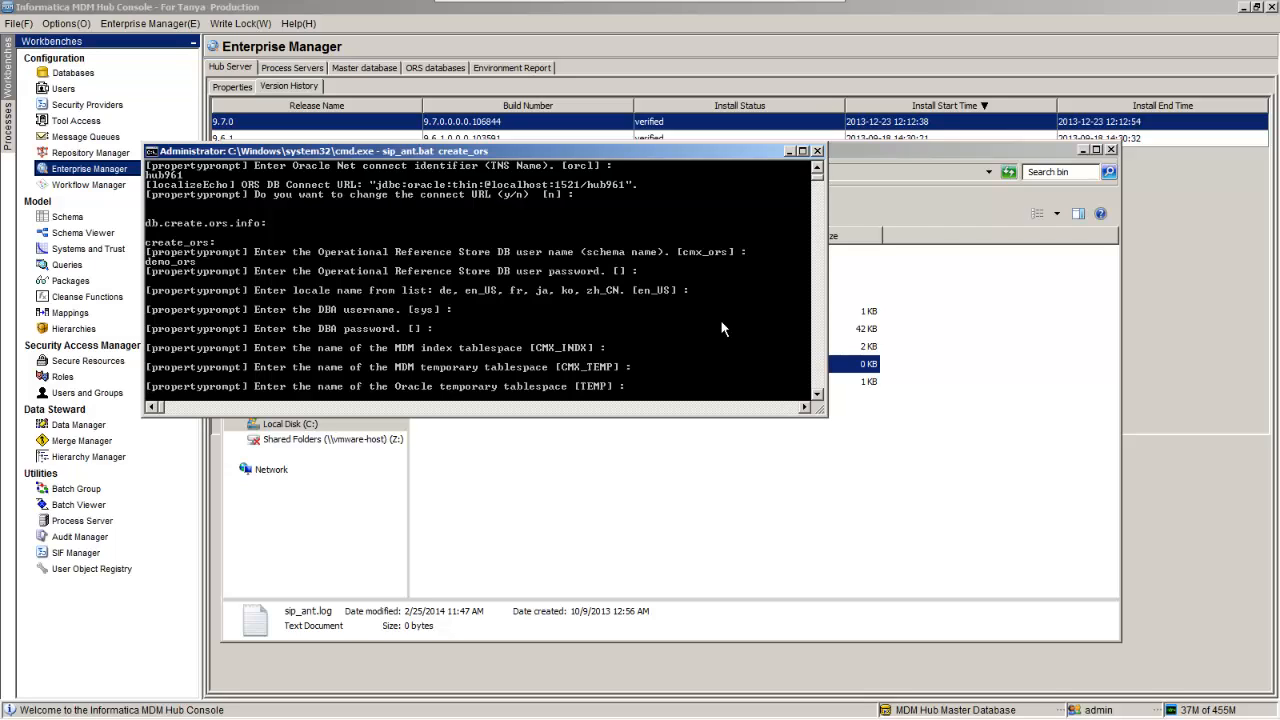
{"action": "key", "text": "Return"}
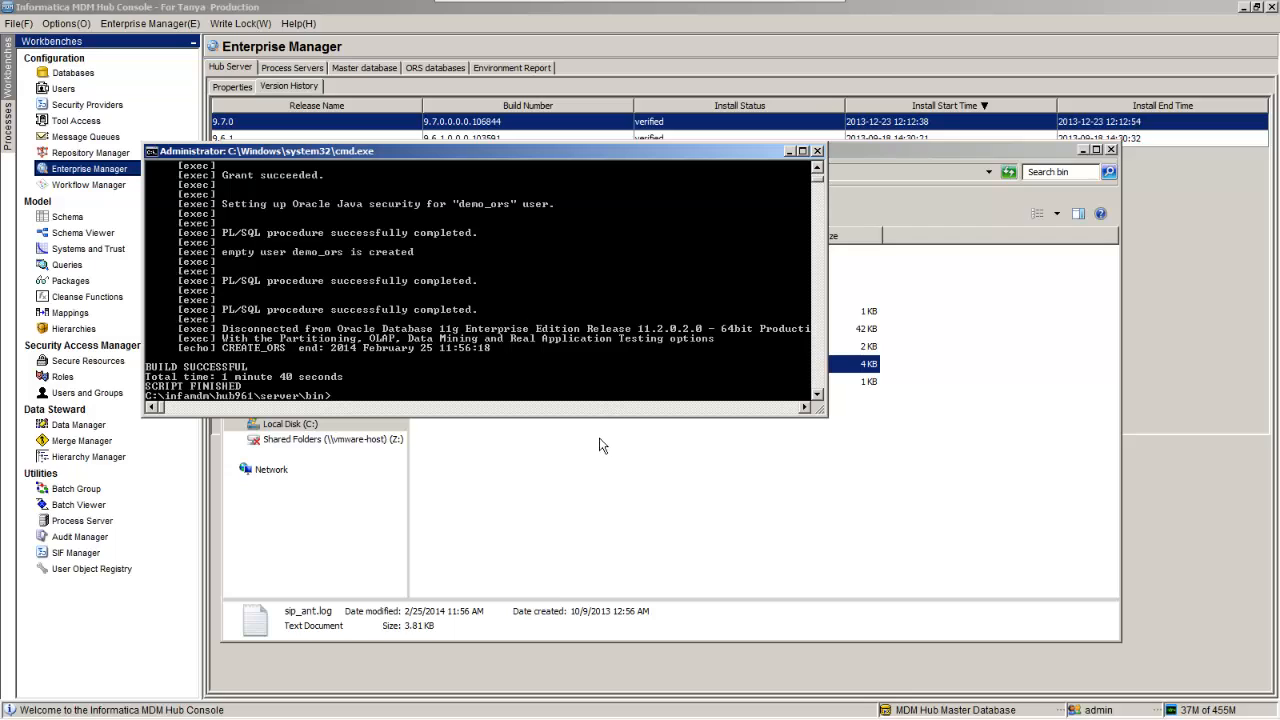
Step: Open sip_ant.log from the bin folder and read through the ORS creation log
{"action": "left_click", "coordinate": [603, 543]}
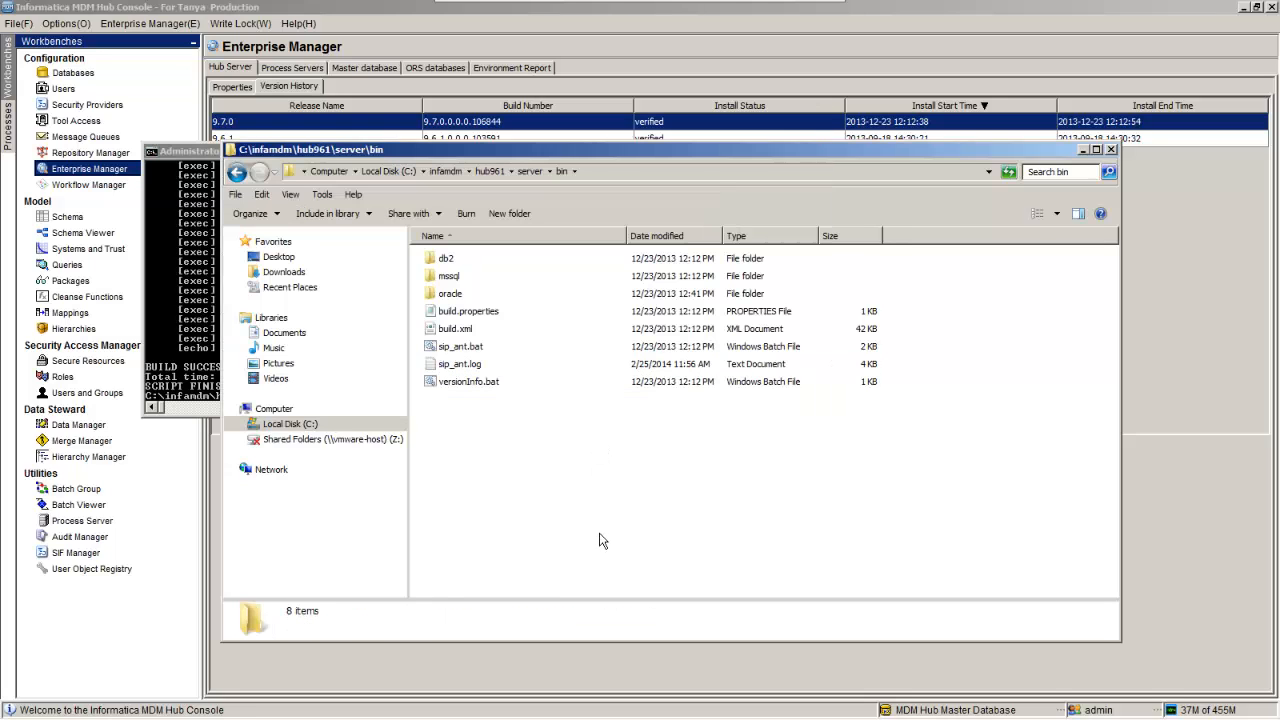
{"action": "left_click", "coordinate": [473, 369]}
{"action": "right_click", "coordinate": [473, 369]}
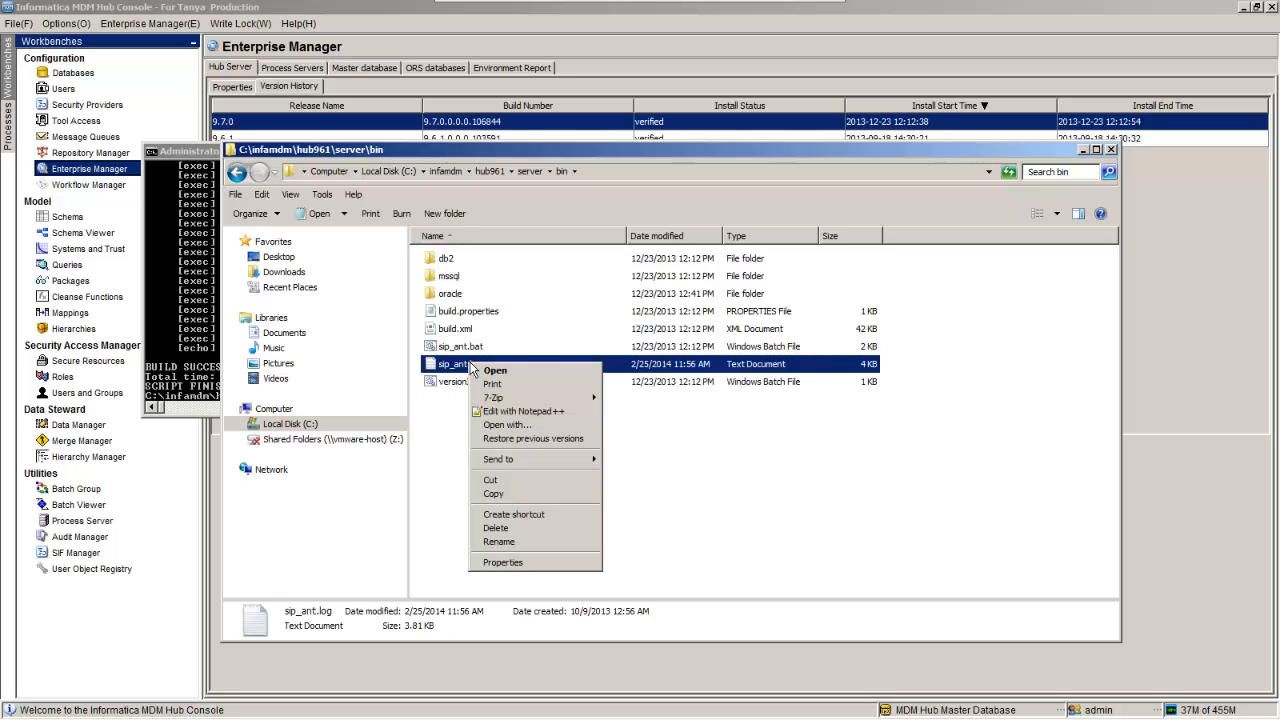
{"action": "left_click", "coordinate": [500, 371]}
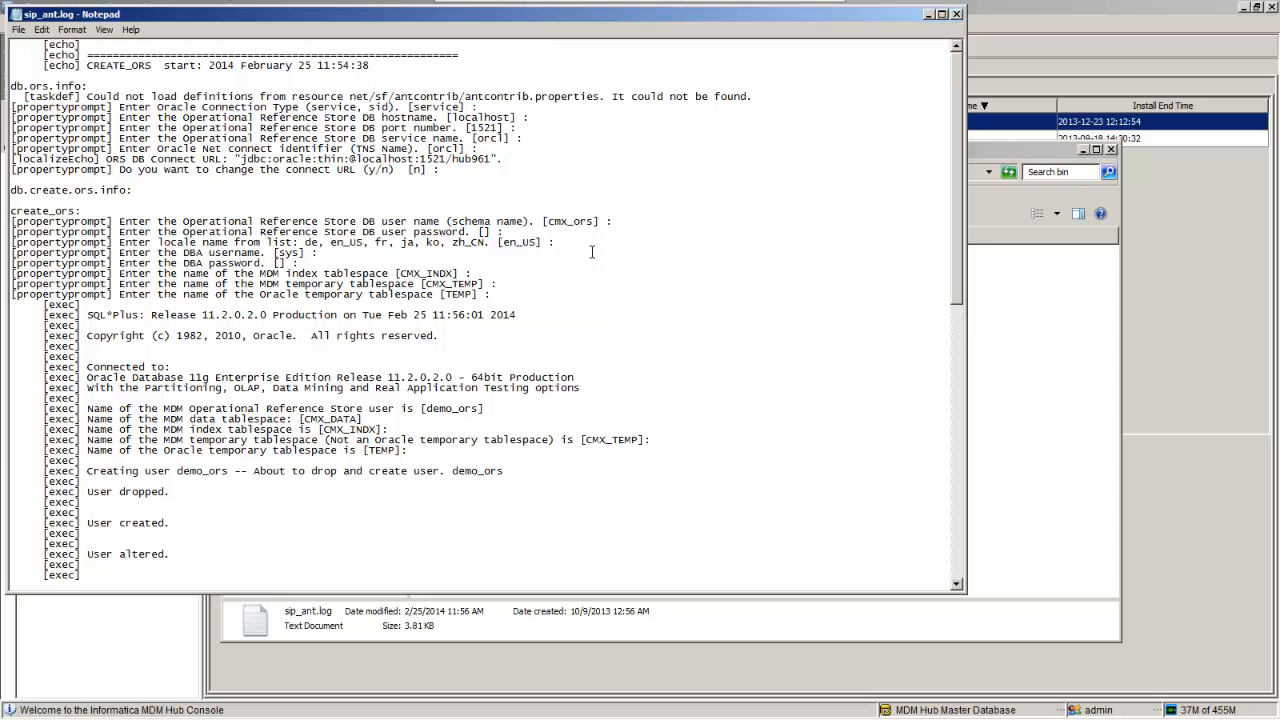
{"action": "scroll", "coordinate": [591, 251], "scroll_direction": "down", "scroll_amount": 1}
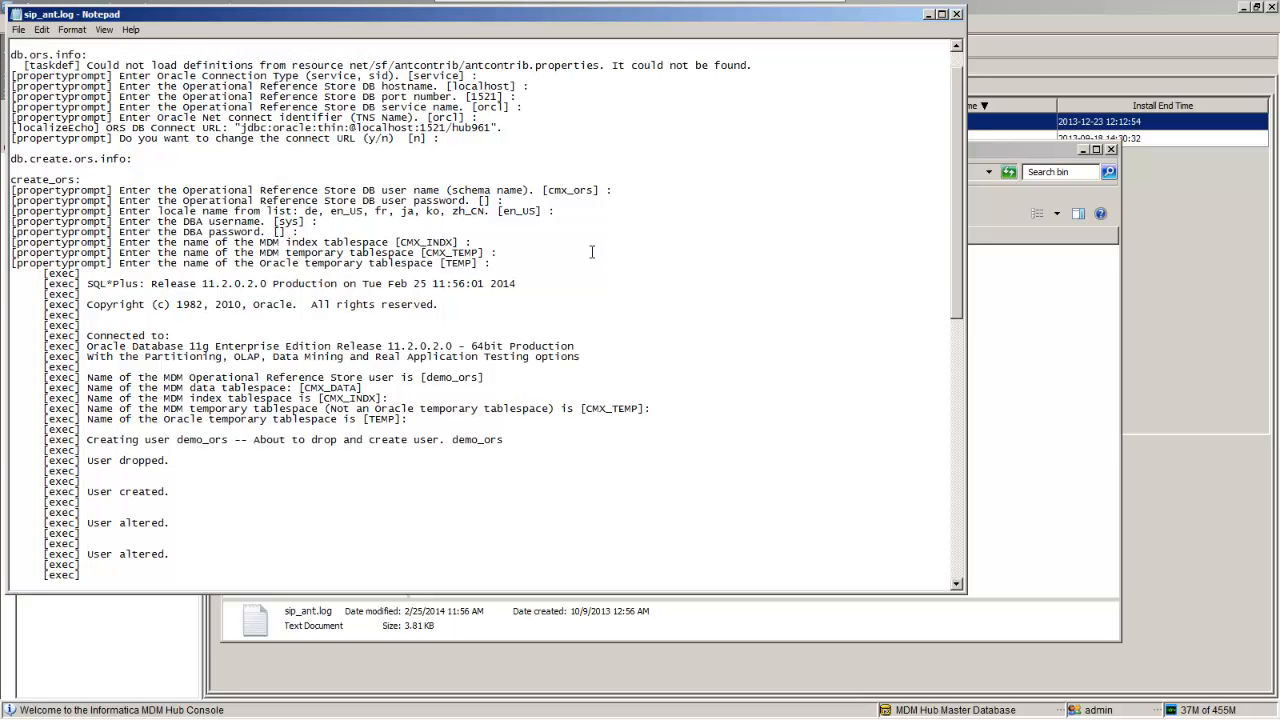
{"action": "scroll", "coordinate": [591, 251], "scroll_direction": "down", "scroll_amount": 6}
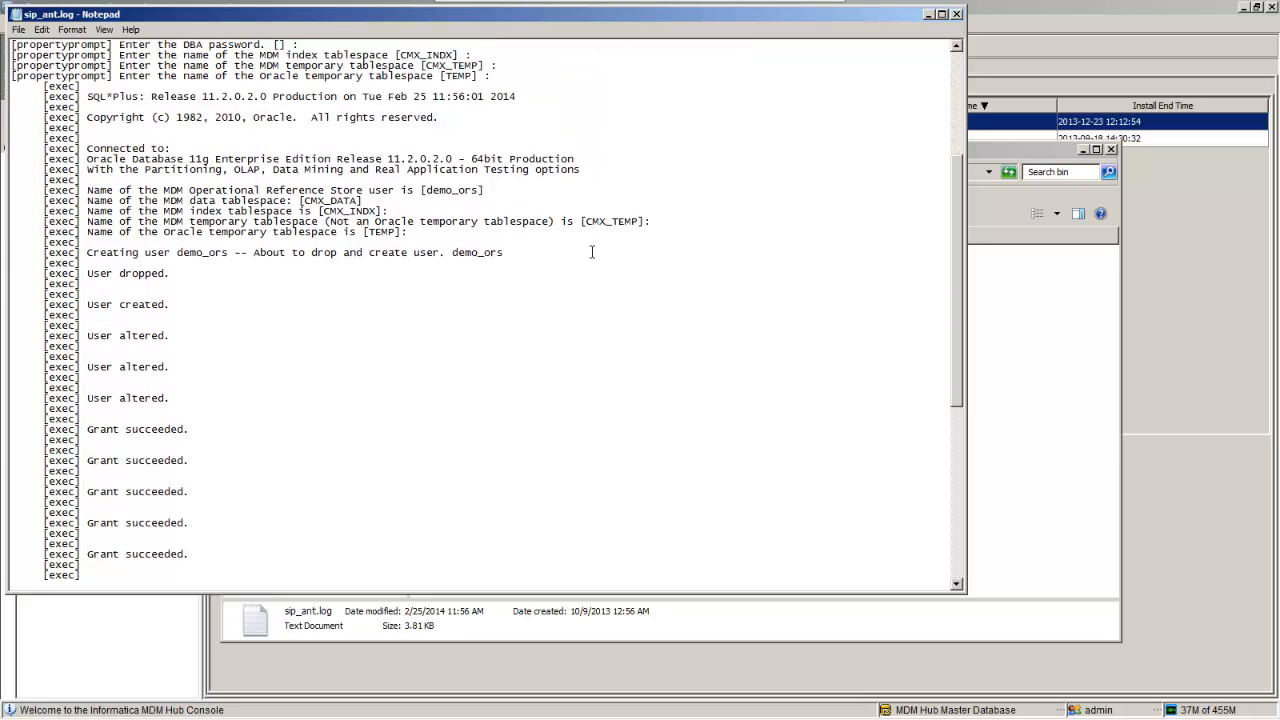
{"action": "scroll", "coordinate": [591, 251], "scroll_direction": "down", "scroll_amount": 8}
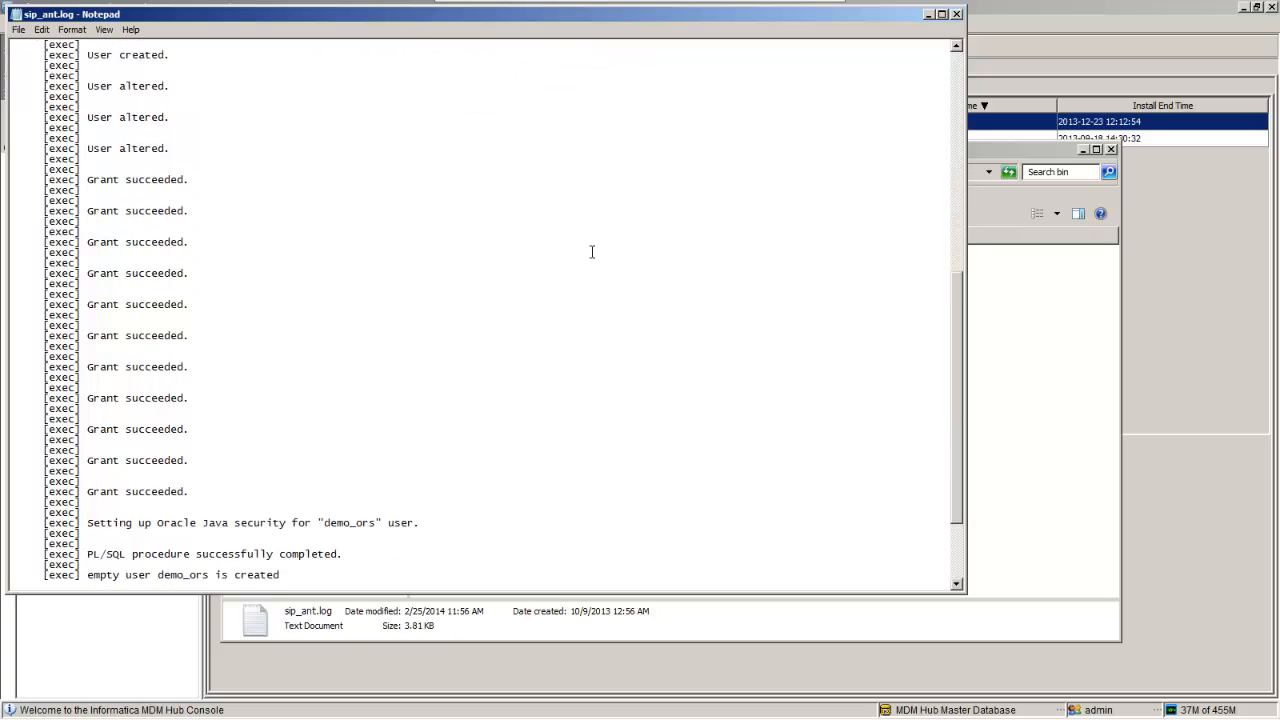
{"action": "scroll", "coordinate": [591, 251], "scroll_direction": "down", "scroll_amount": 4}
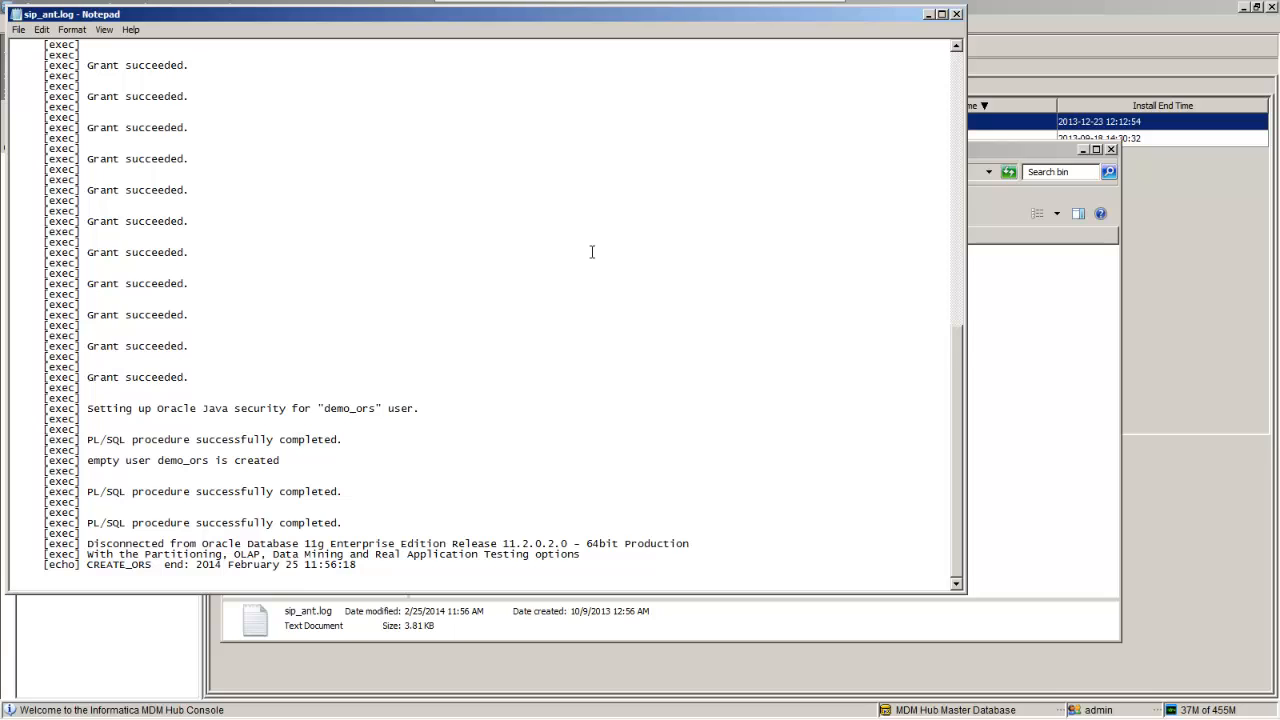
Step: Close the log and bring Oracle SQL Developer to the front
{"action": "left_click", "coordinate": [956, 14]}
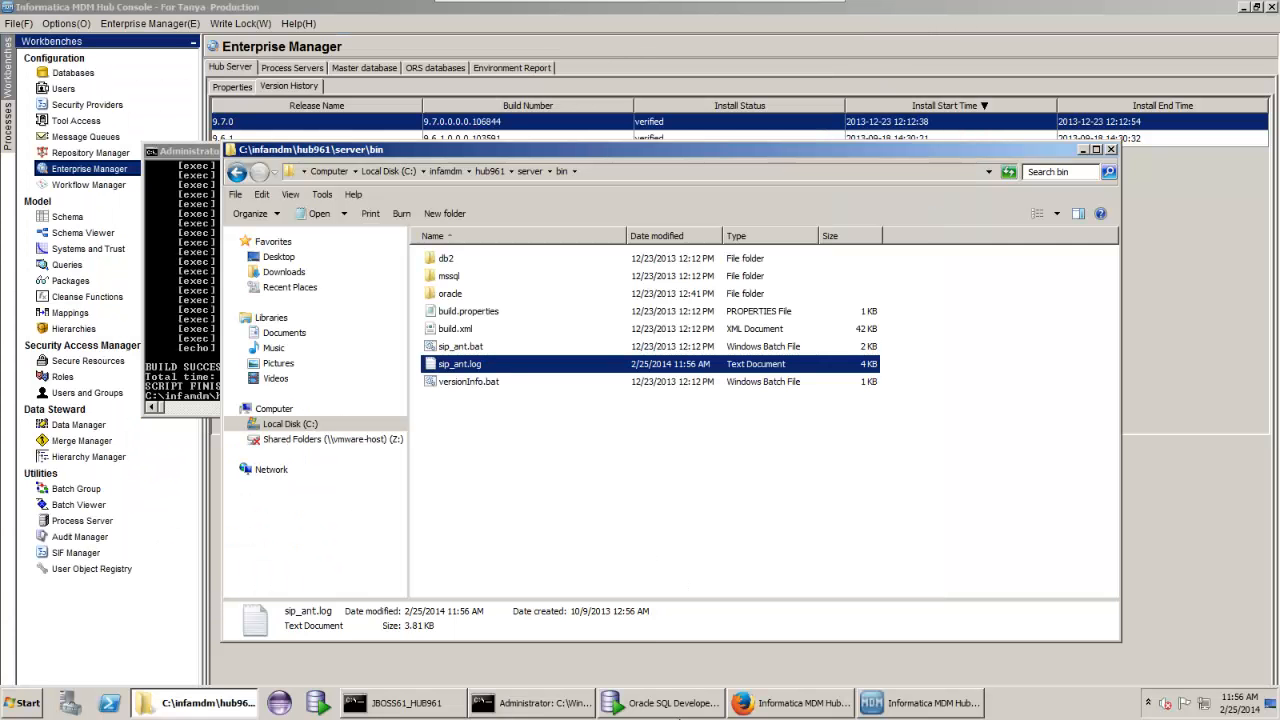
{"action": "mouse_move", "coordinate": [660, 710]}
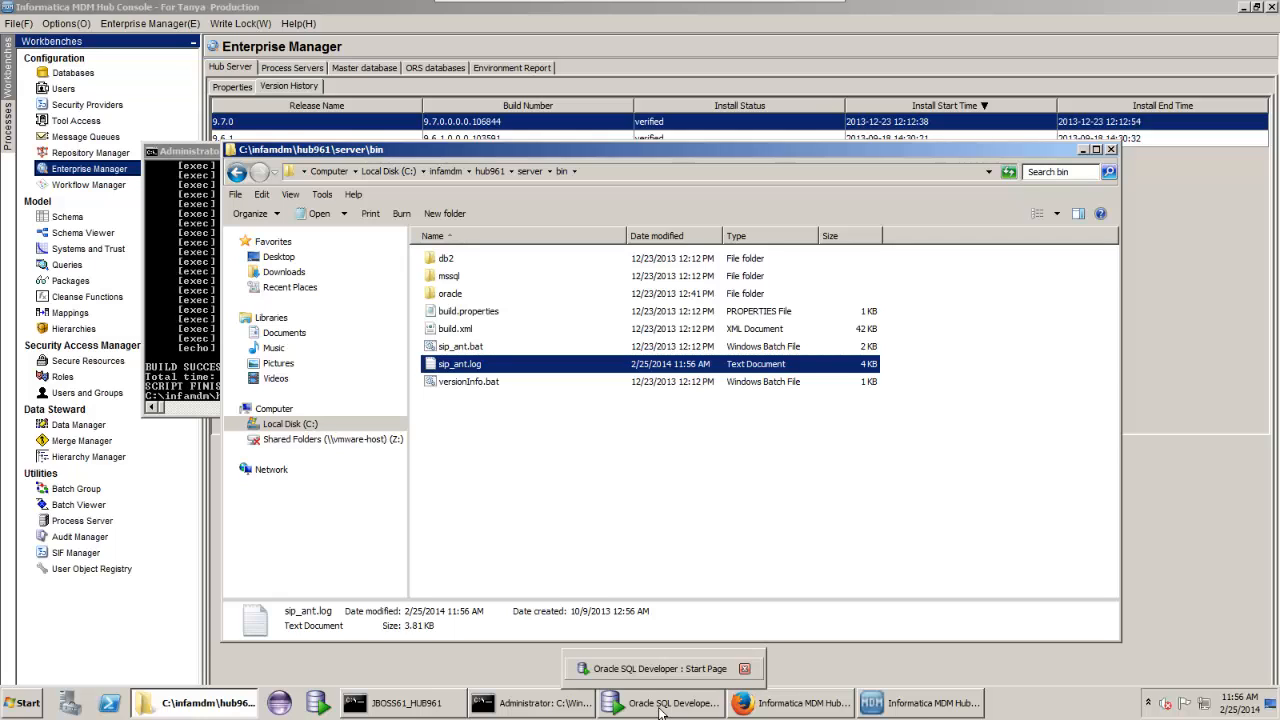
{"action": "left_click", "coordinate": [660, 705]}
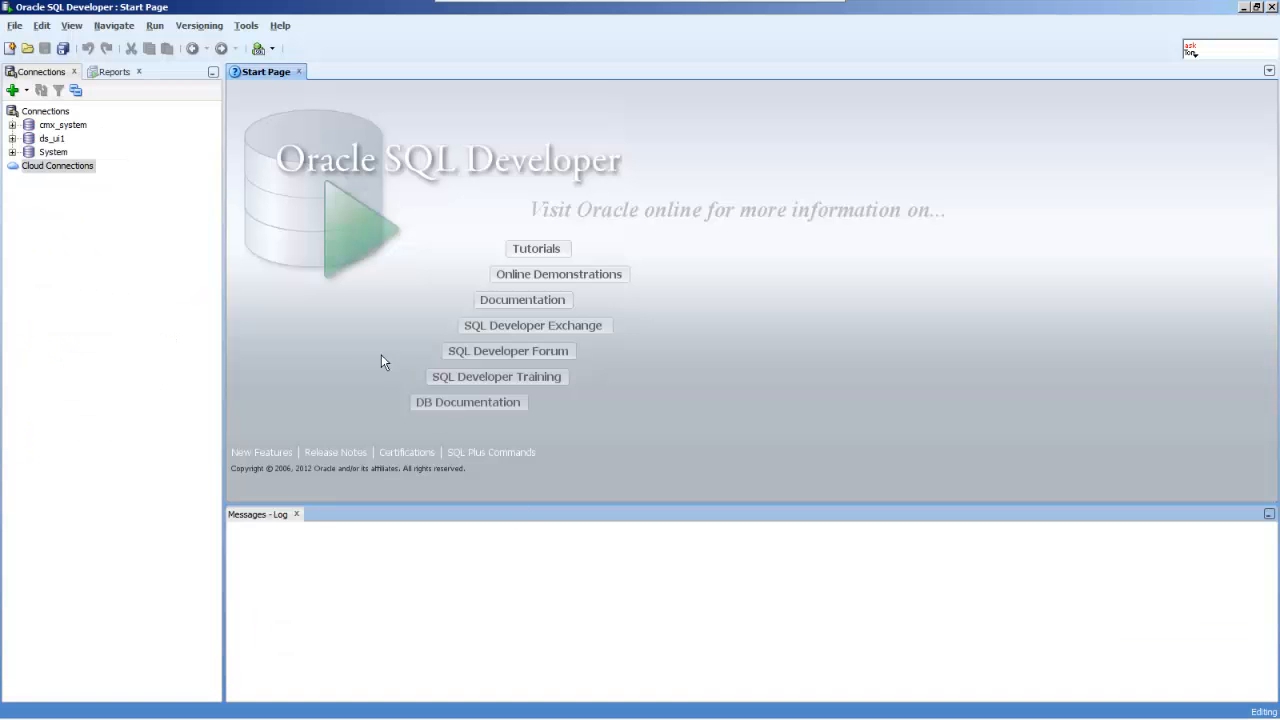
Step: Create a demo_ors connection from the ds_ui1 template with user demo_ors and its password, test, then connect
{"action": "right_click", "coordinate": [44, 112]}
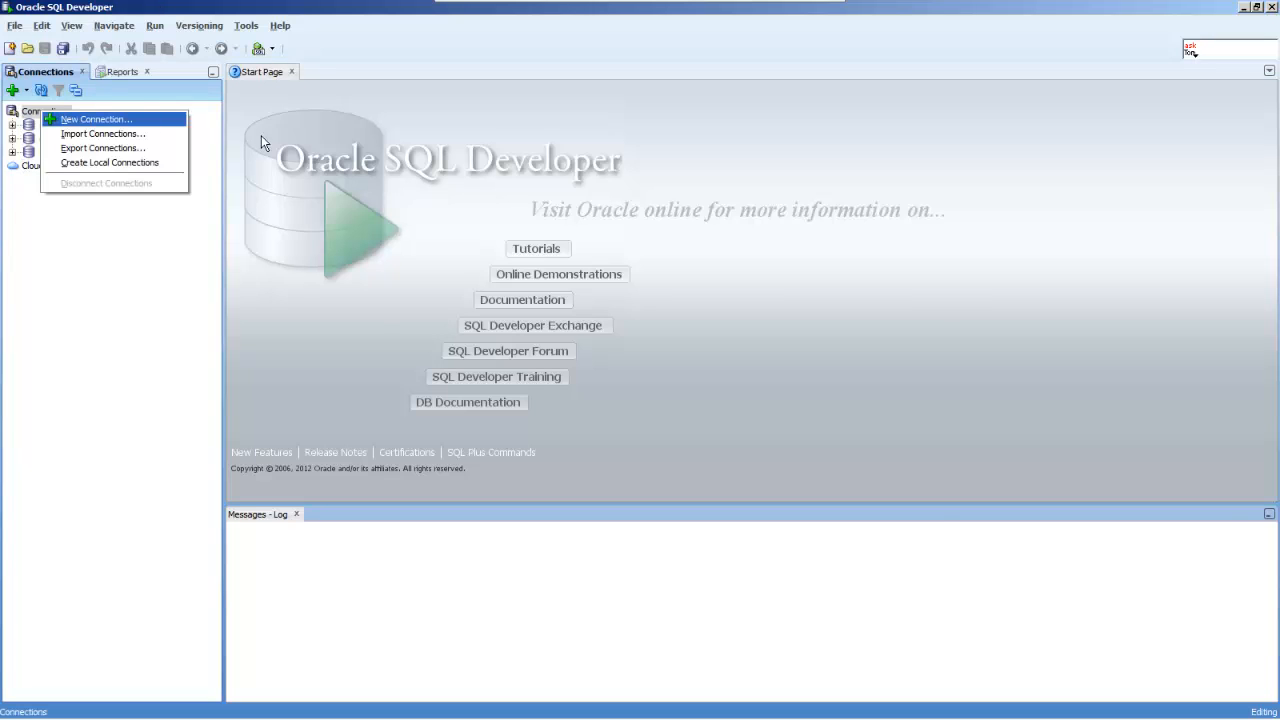
{"action": "left_click", "coordinate": [92, 120]}
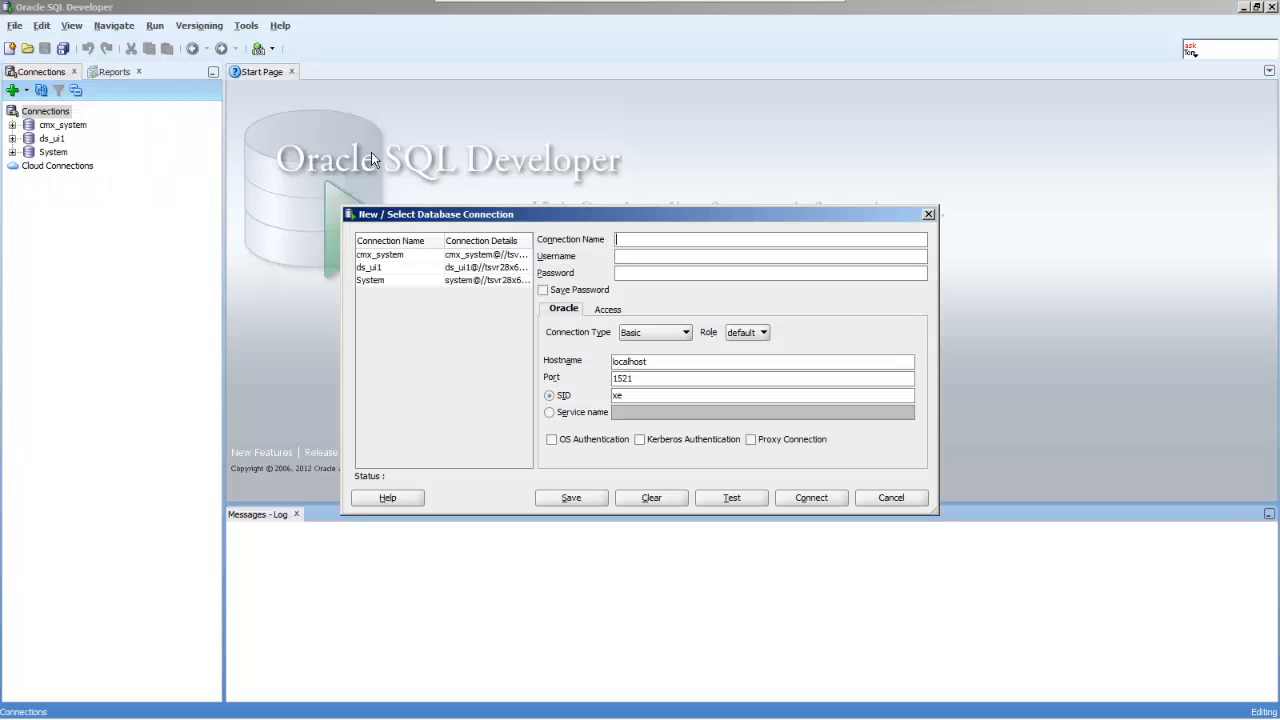
{"action": "left_click", "coordinate": [386, 268]}
{"action": "left_click_drag", "start_coordinate": [656, 240], "coordinate": [590, 238]}
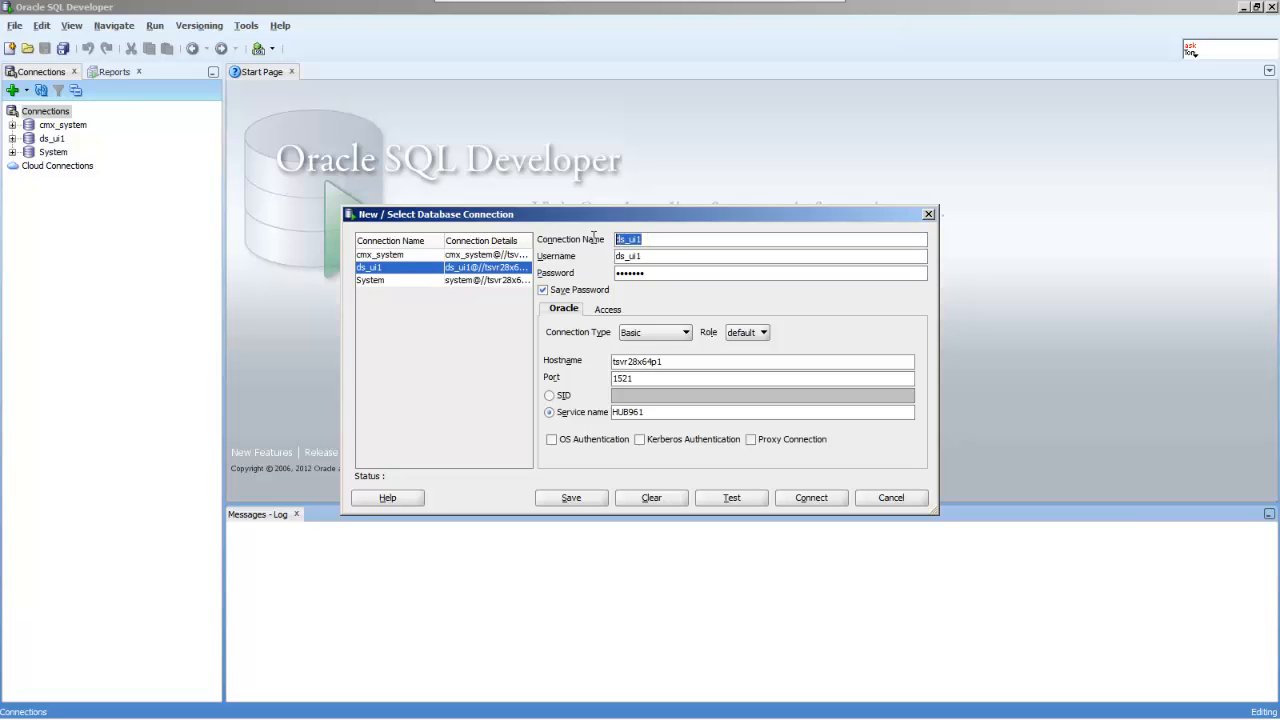
{"action": "type", "text": "demo_ors"}
{"action": "key", "text": "Tab"}
{"action": "type", "text": "demo_ors"}
{"action": "key", "text": "Tab"}
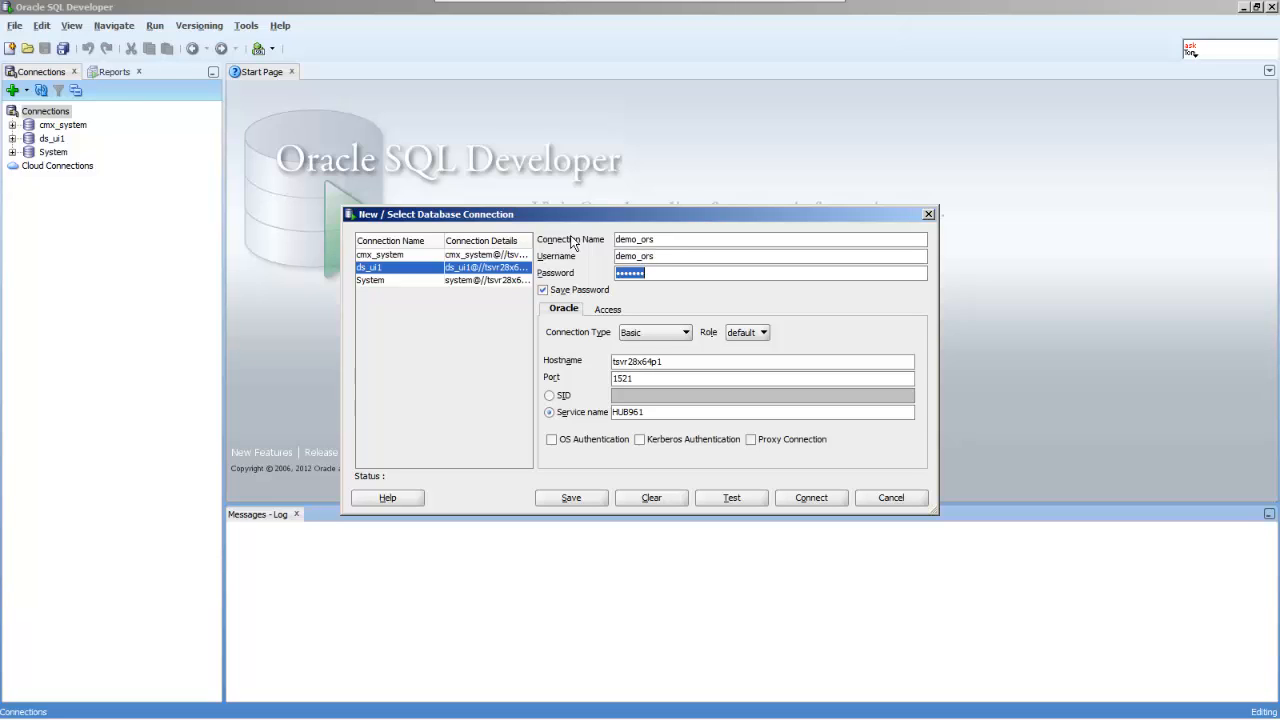
{"action": "type", "text": "demo_ors"}
{"action": "left_click", "coordinate": [731, 500]}
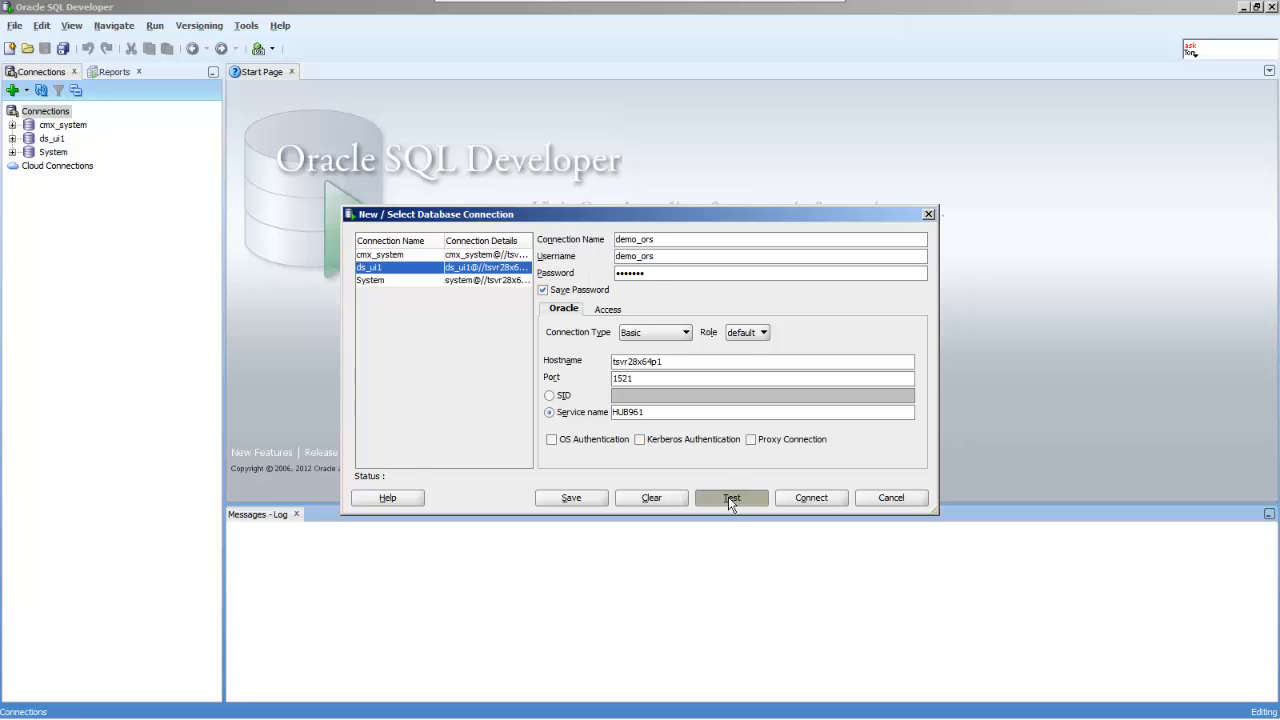
{"action": "left_click", "coordinate": [811, 497]}
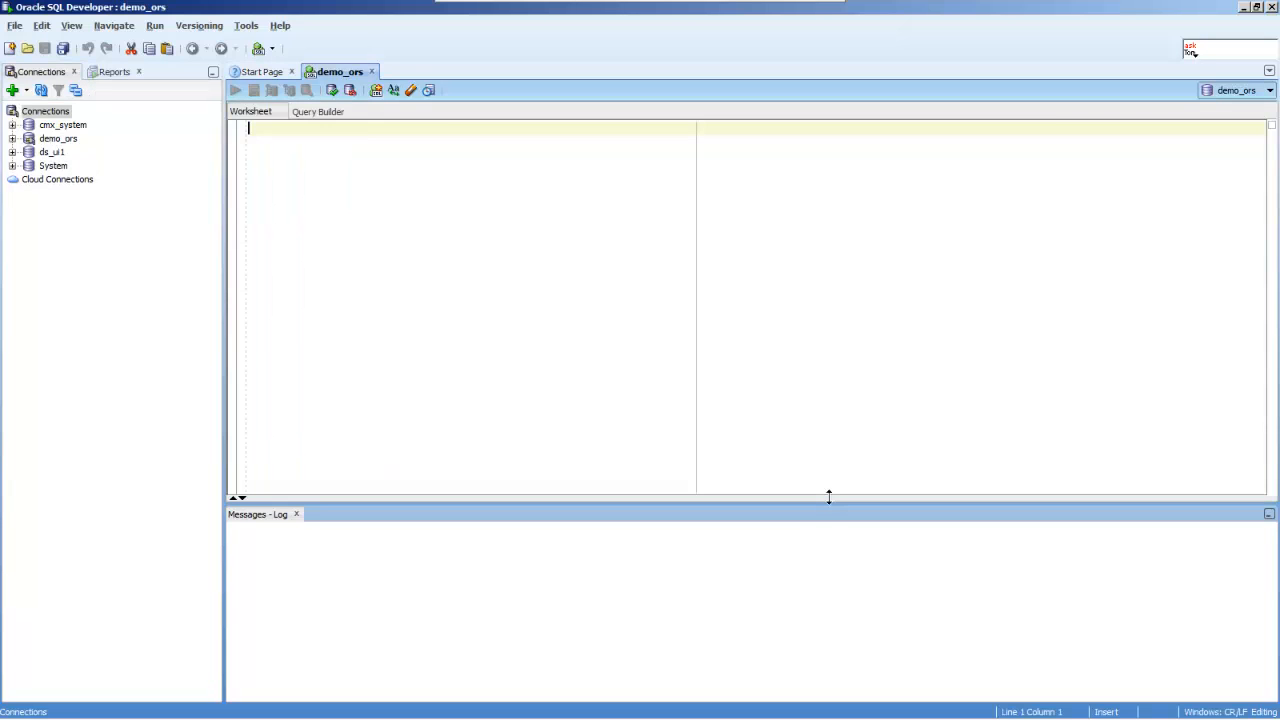
Step: Expand the demo_ors connection and its Tables (Filtered) folder, which contains no tables
{"action": "left_click", "coordinate": [12, 139]}
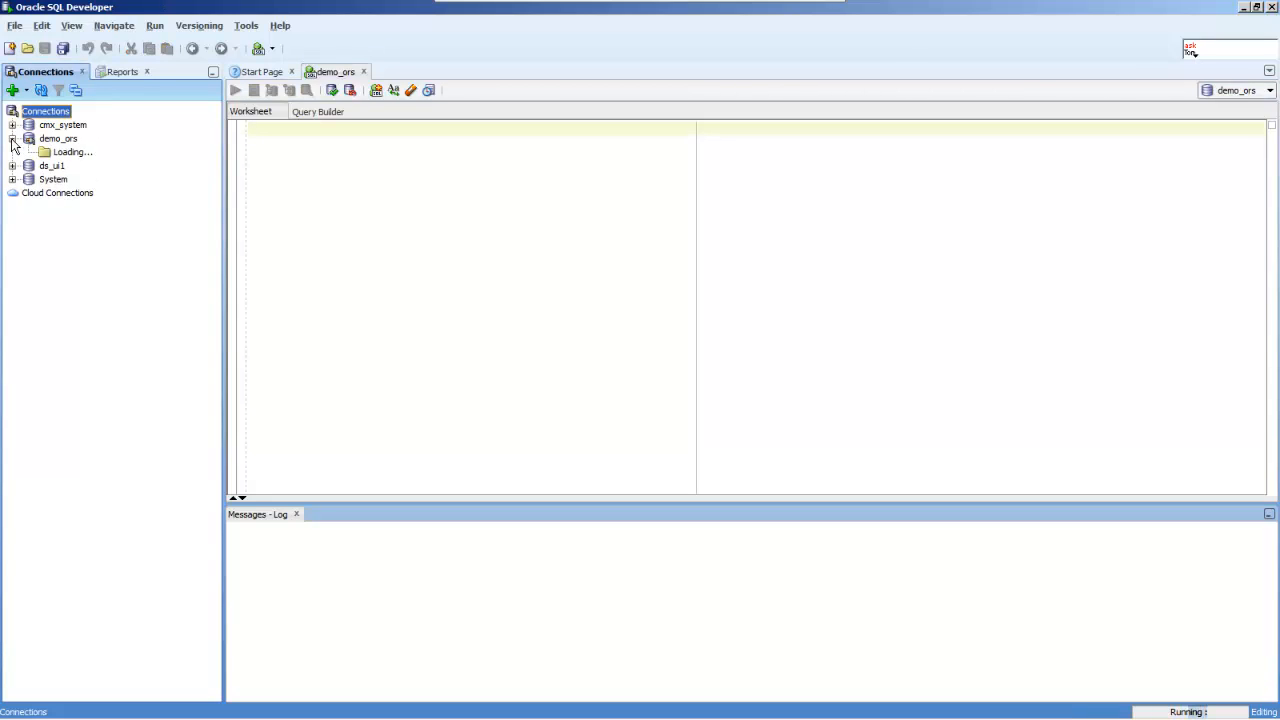
{"action": "left_click", "coordinate": [28, 152]}
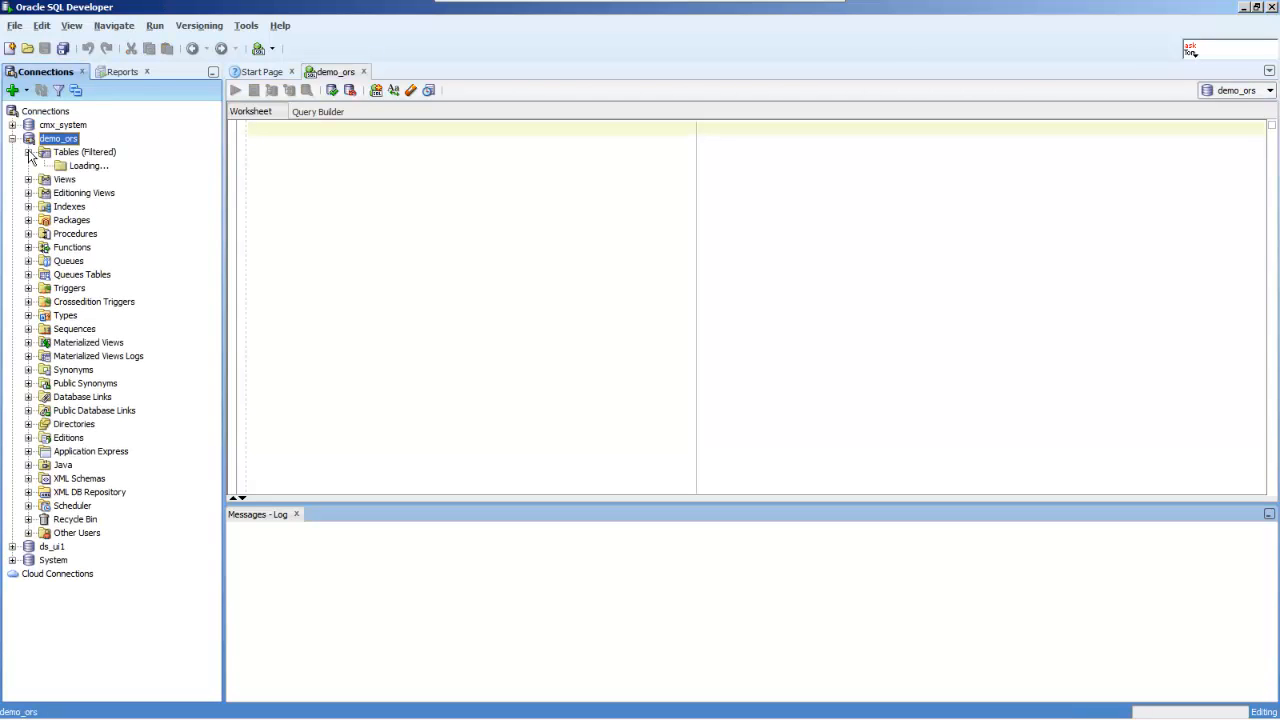
{"action": "left_click", "coordinate": [58, 157]}
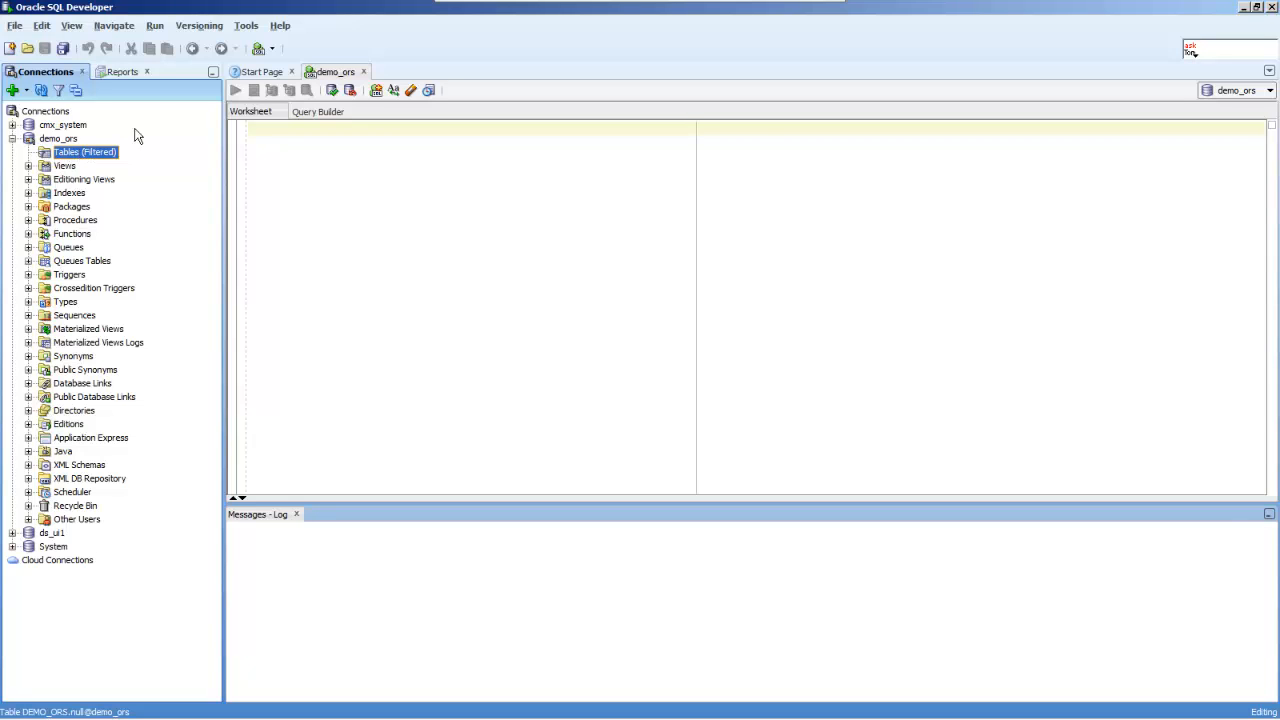
Step: Back in Command Prompt, edit the previous command into sip_ant.bat import_ors and run it
{"action": "mouse_move", "coordinate": [446, 716]}
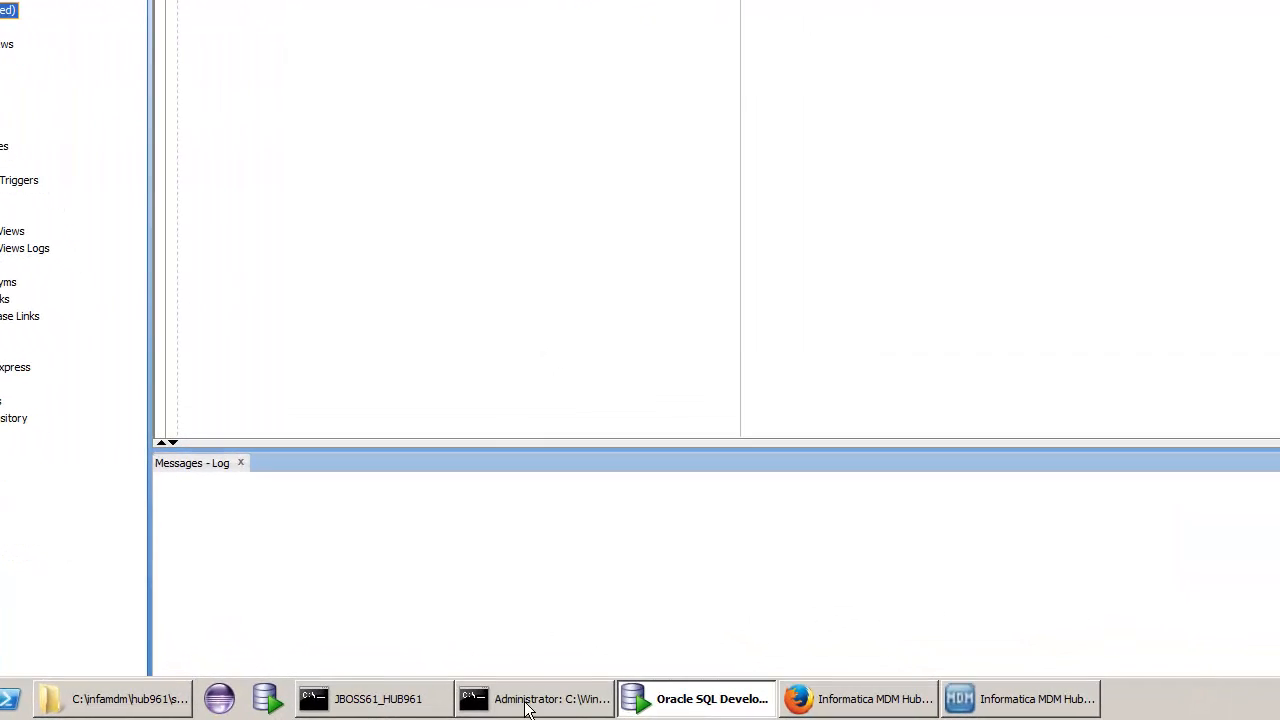
{"action": "left_click", "coordinate": [530, 699]}
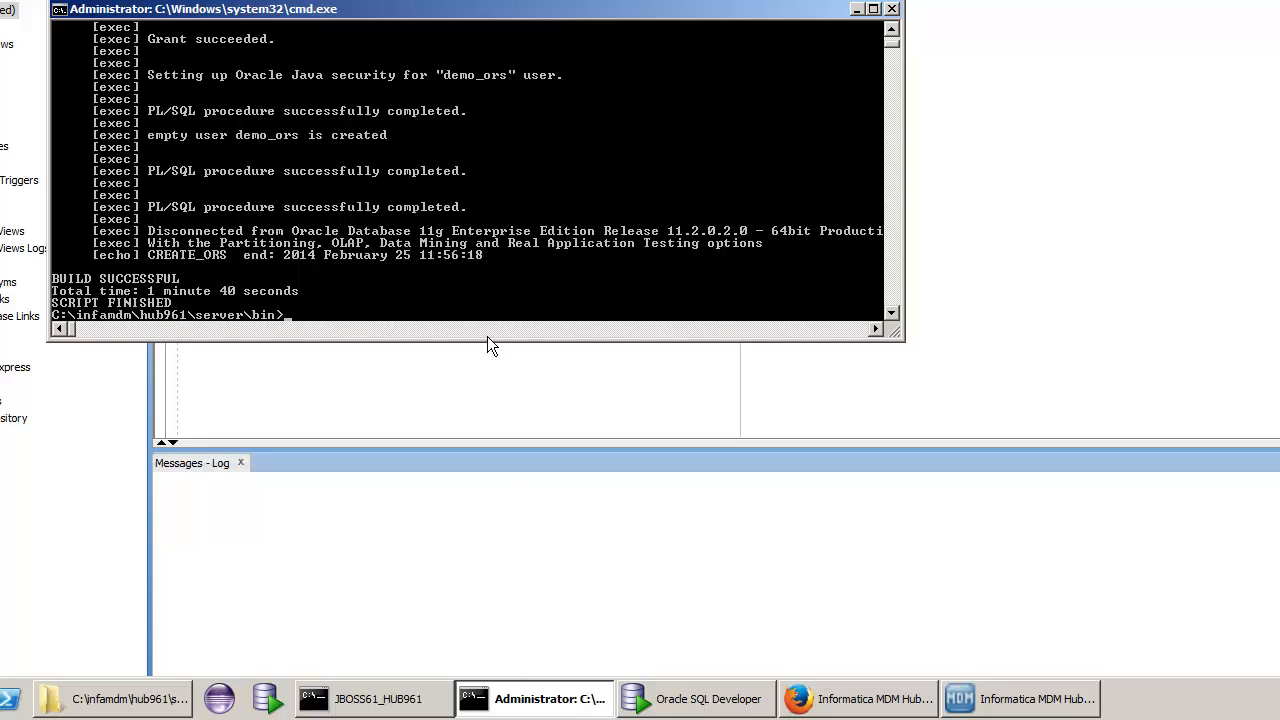
{"action": "key", "text": "Up"}
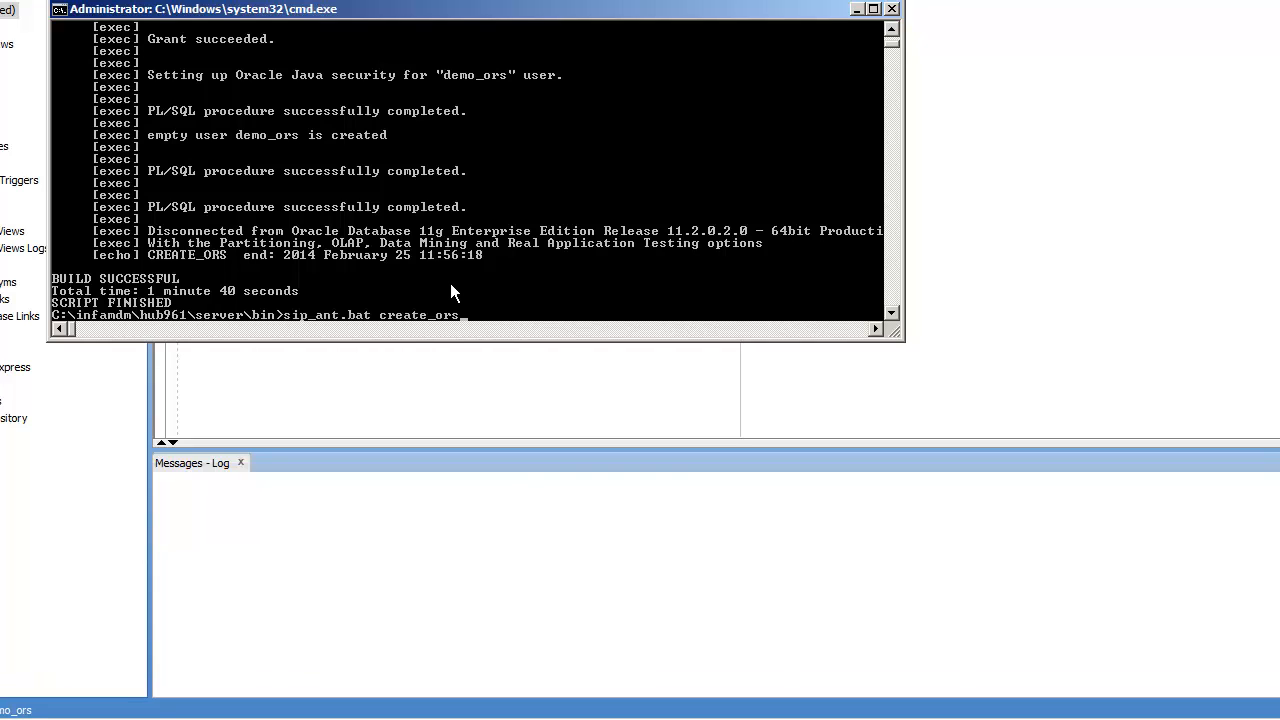
{"action": "key", "text": "BackSpace"}
{"action": "key", "text": "BackSpace"}
{"action": "key", "text": "BackSpace"}
{"action": "key", "text": "BackSpace"}
{"action": "type", "text": "impor"}
{"action": "key", "text": "Return"}
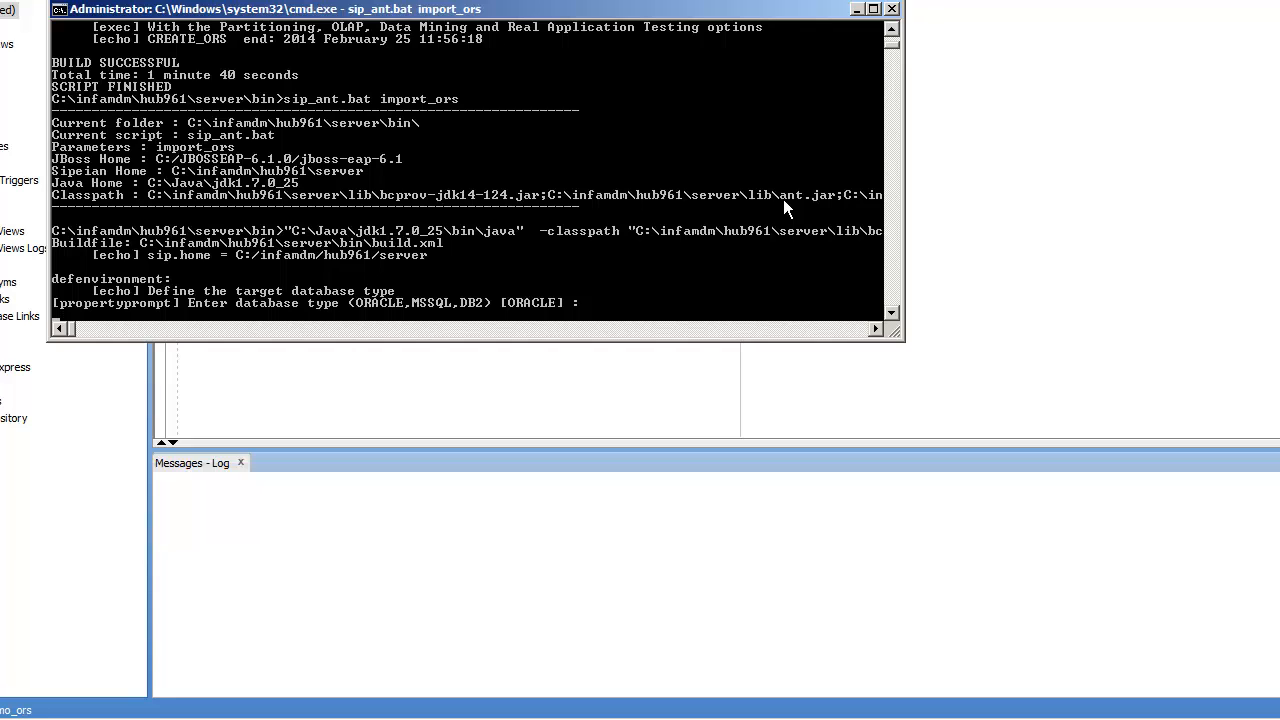
Step: Accept ORACLE, service type, localhost and 1521, then enter hub961 as service and TNS name
{"action": "key", "text": "Return"}
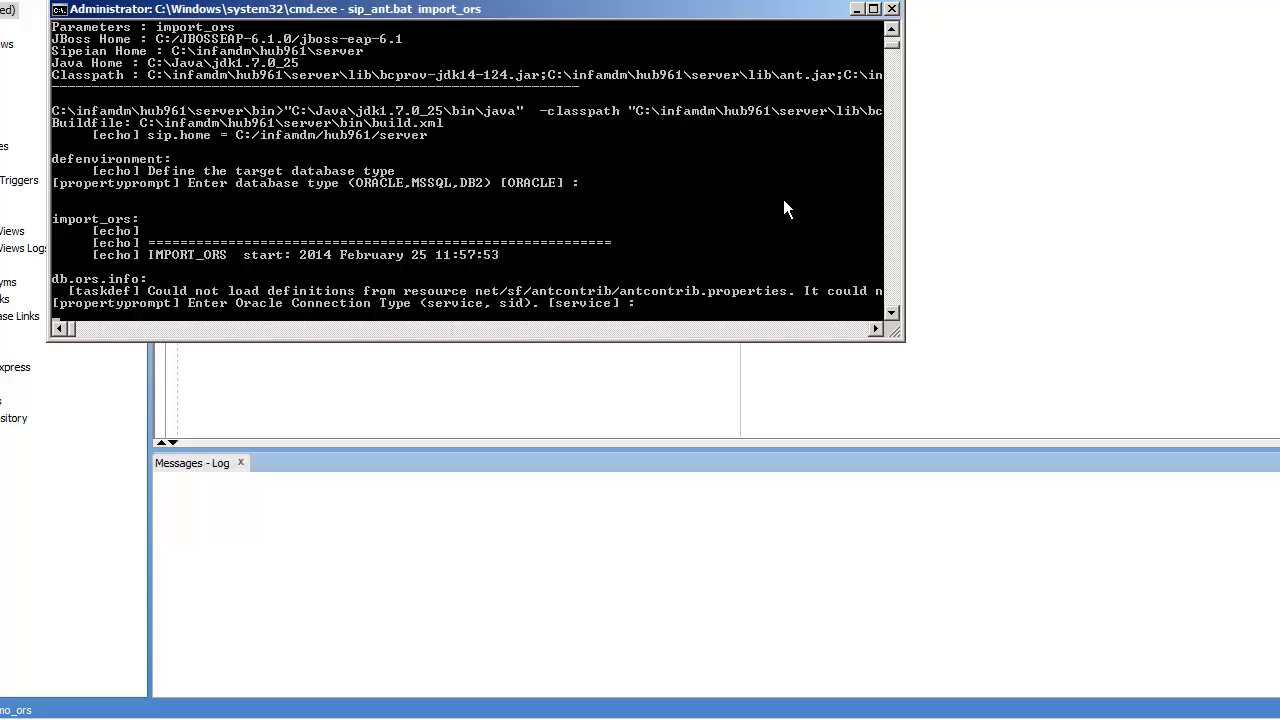
{"action": "key", "text": "Return"}
{"action": "key", "text": "Return"}
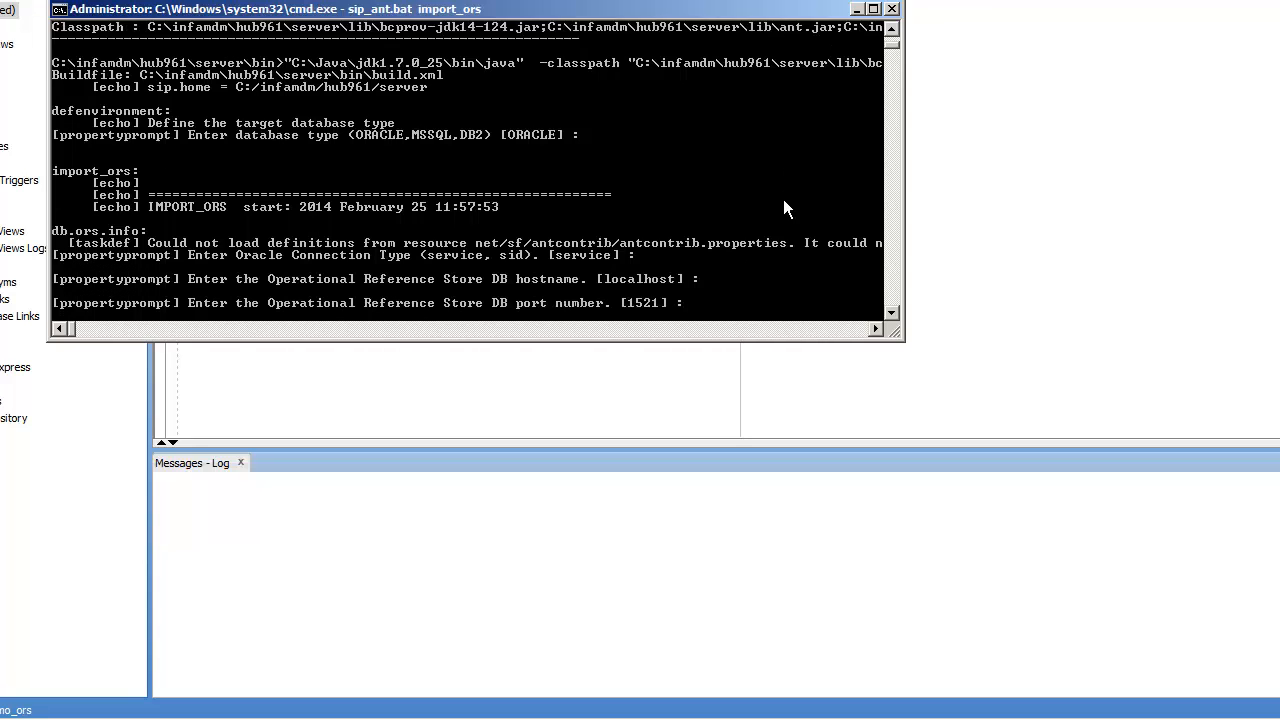
{"action": "key", "text": "Return"}
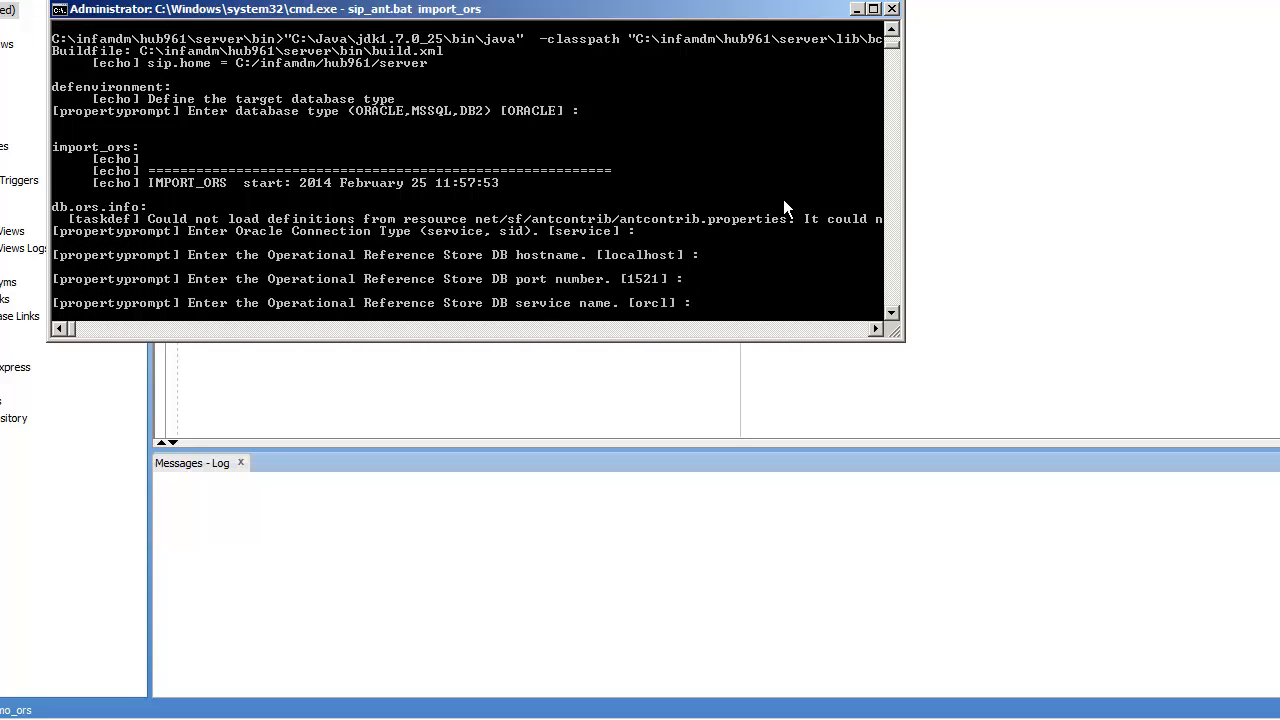
{"action": "type", "text": "hub961"}
{"action": "key", "text": "Return"}
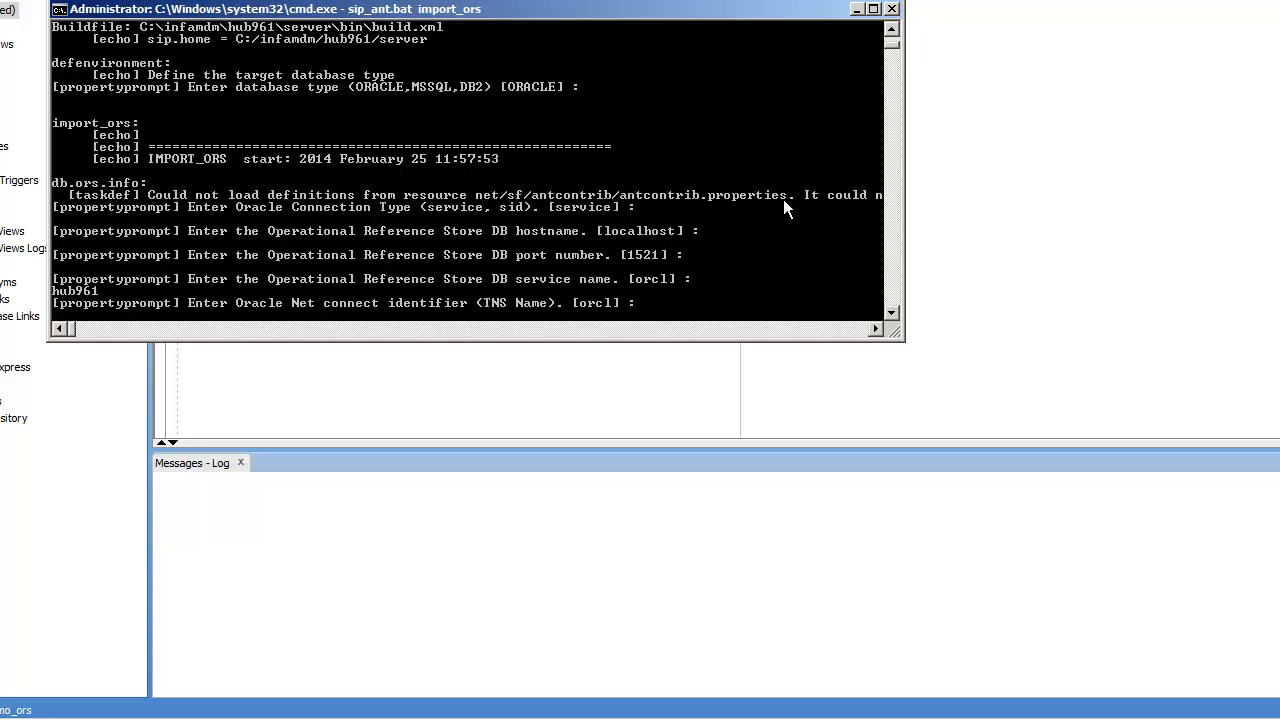
{"action": "type", "text": "hub961"}
{"action": "key", "text": "Return"}
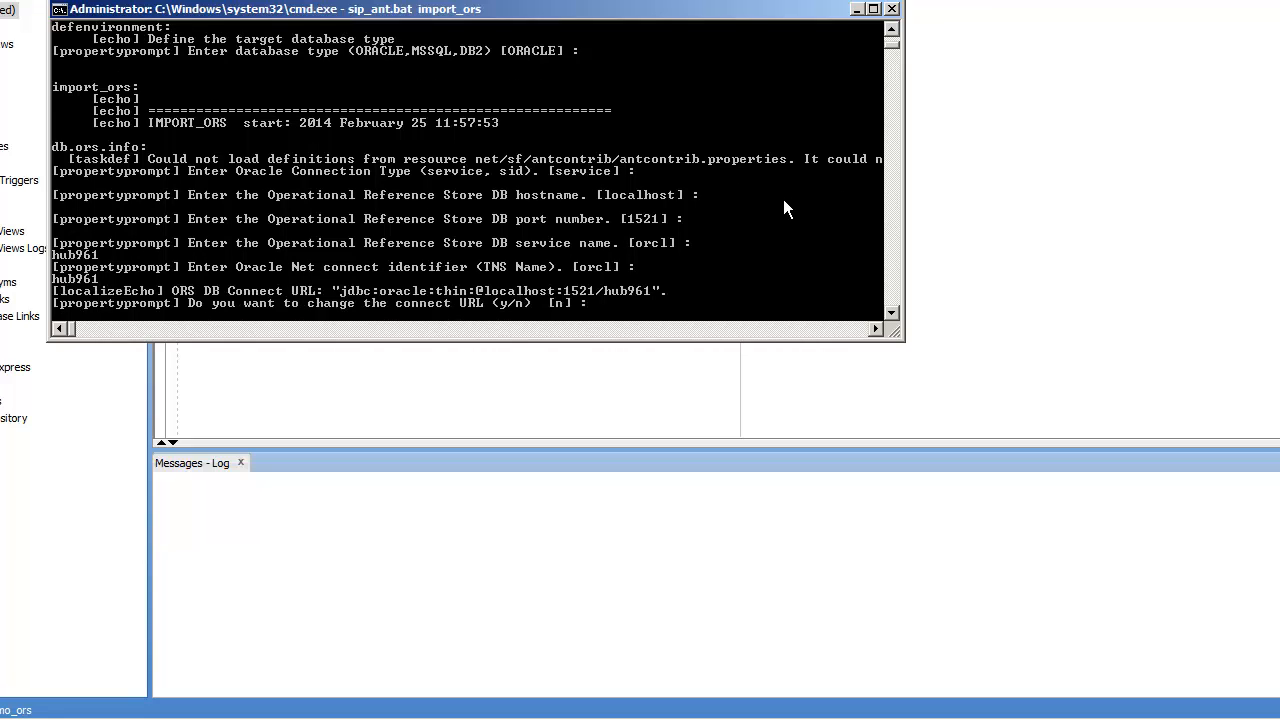
{"action": "key", "text": "Return"}
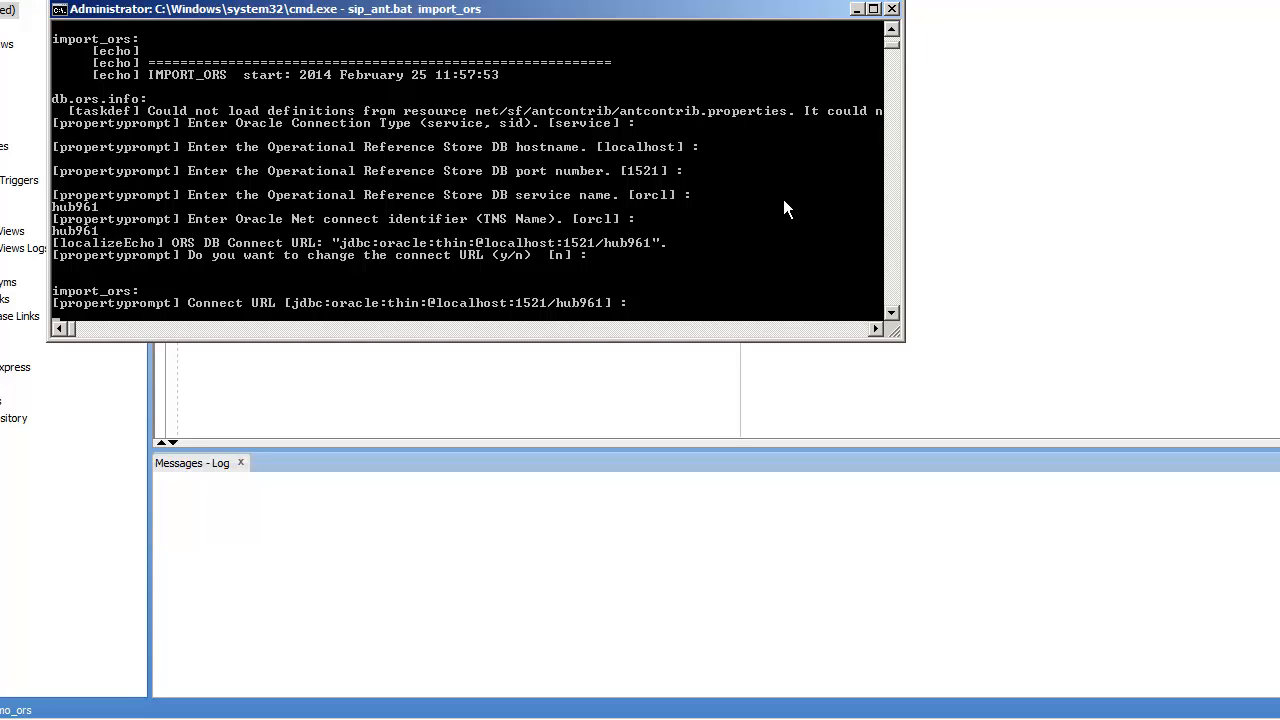
{"action": "key", "text": "Return"}
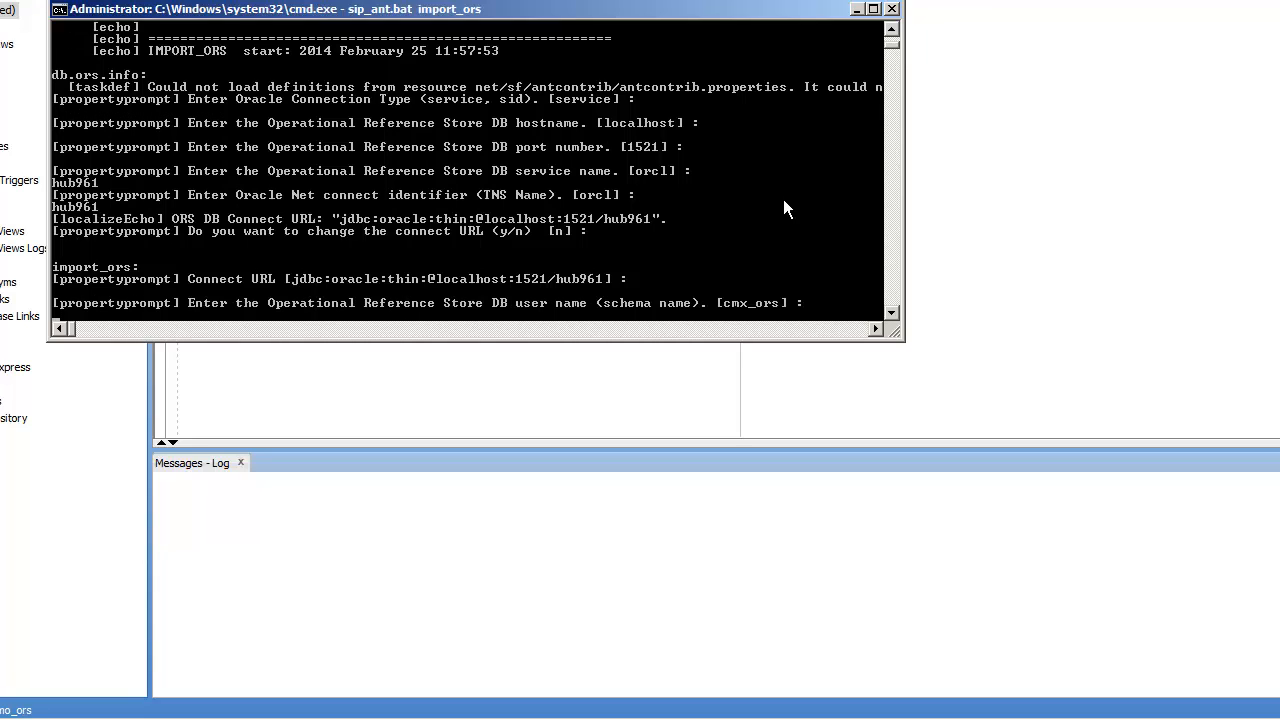
Step: Enter demo_ors as the schema user, give its password and keep the en_US locale
{"action": "type", "text": "demo_ors"}
{"action": "key", "text": "Return"}
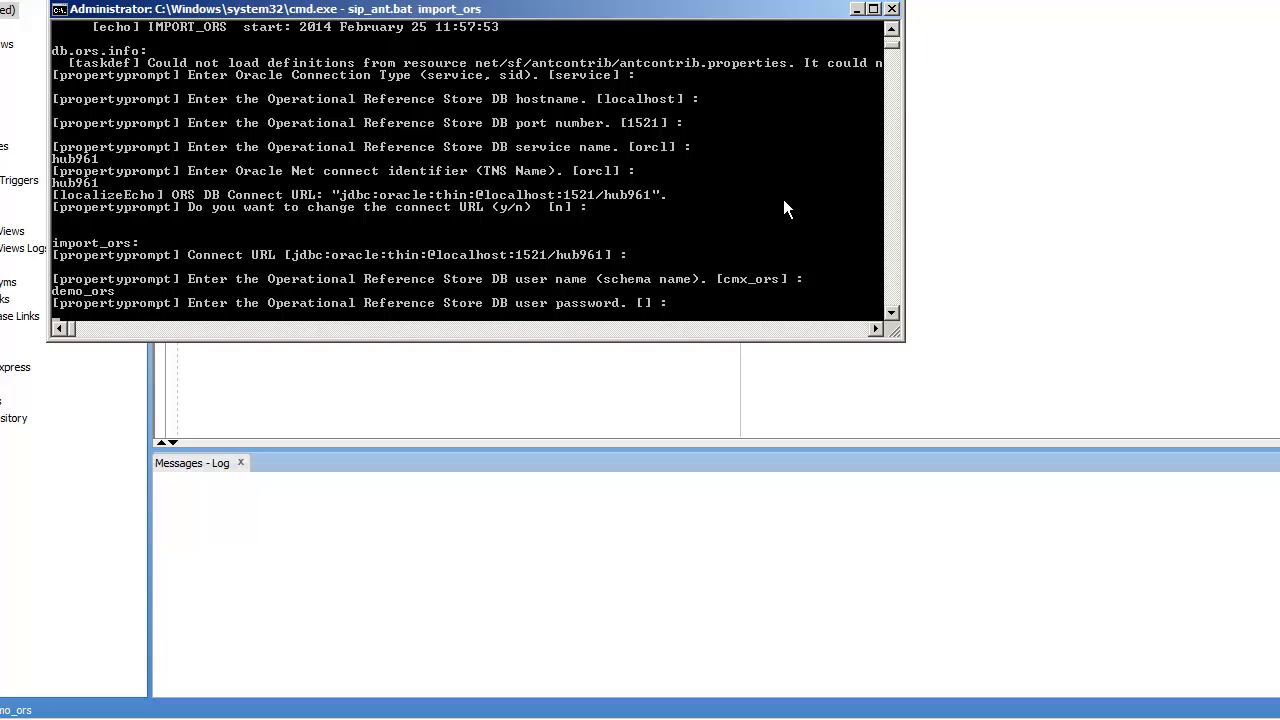
{"action": "key", "text": "Return"}
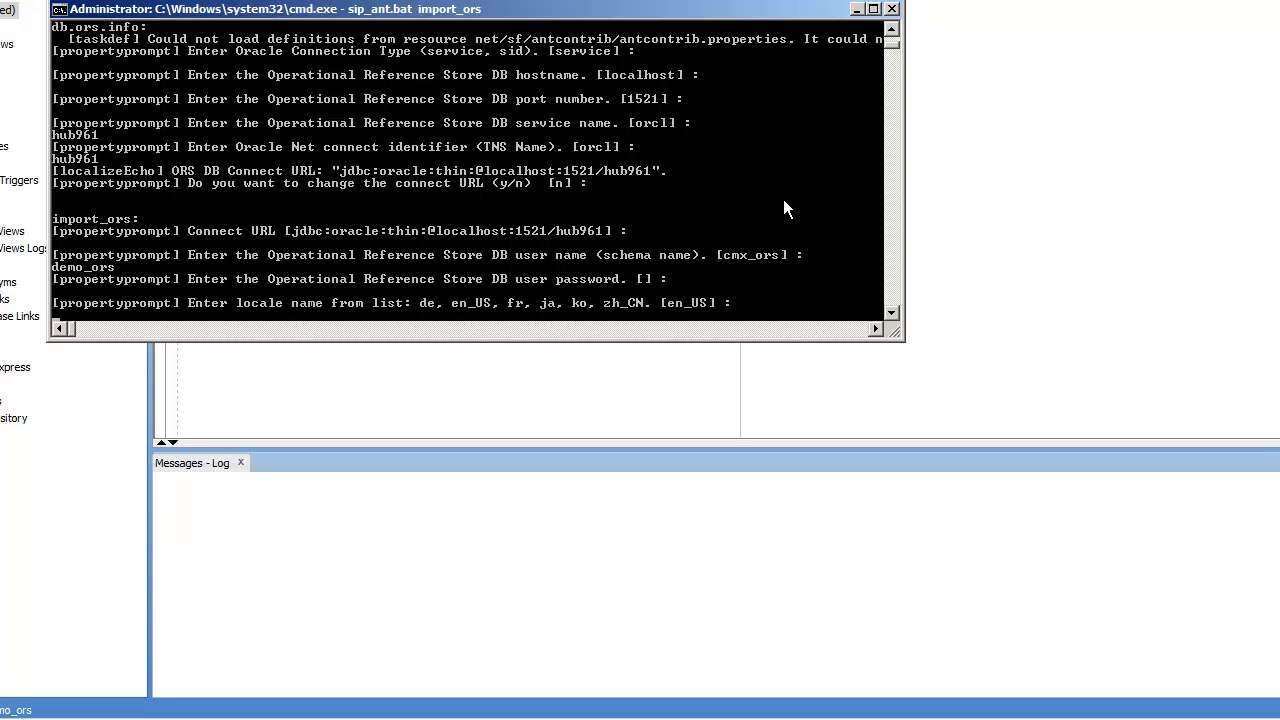
{"action": "key", "text": "Return"}
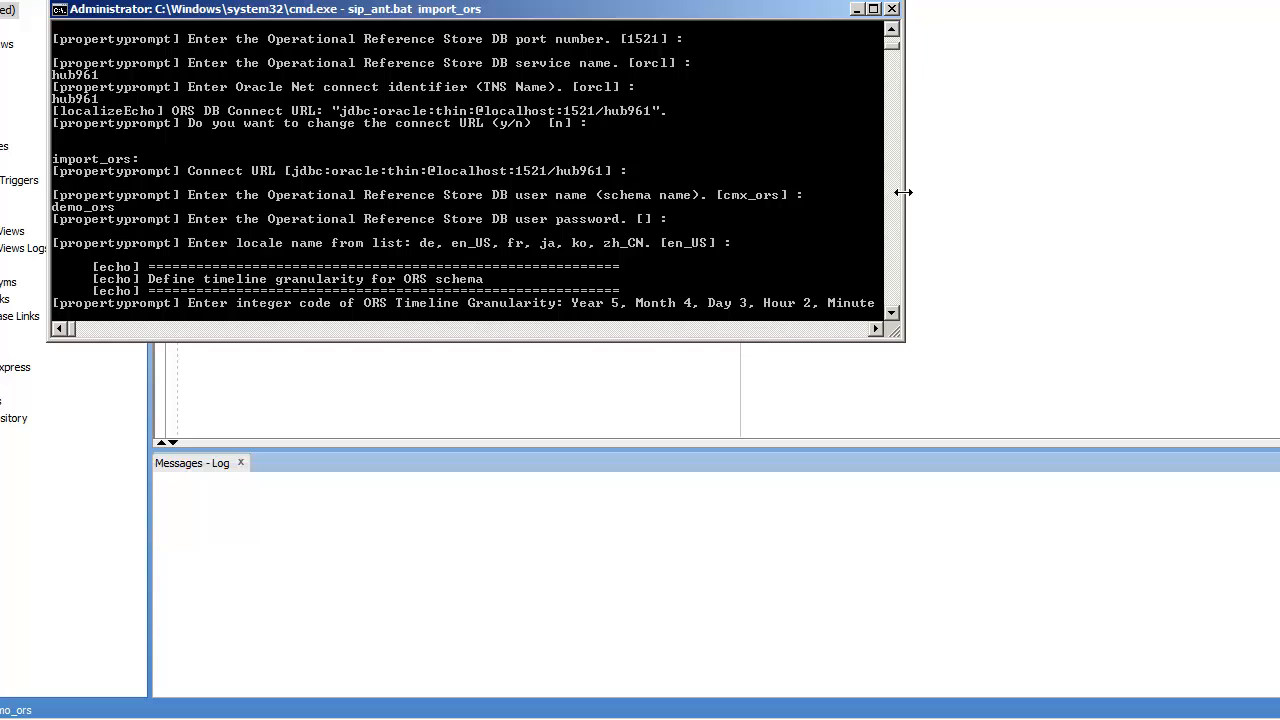
Step: Widen the console to read the timeline granularity question and answer 0 (Second)
{"action": "left_click_drag", "start_coordinate": [903, 192], "coordinate": [1168, 217]}
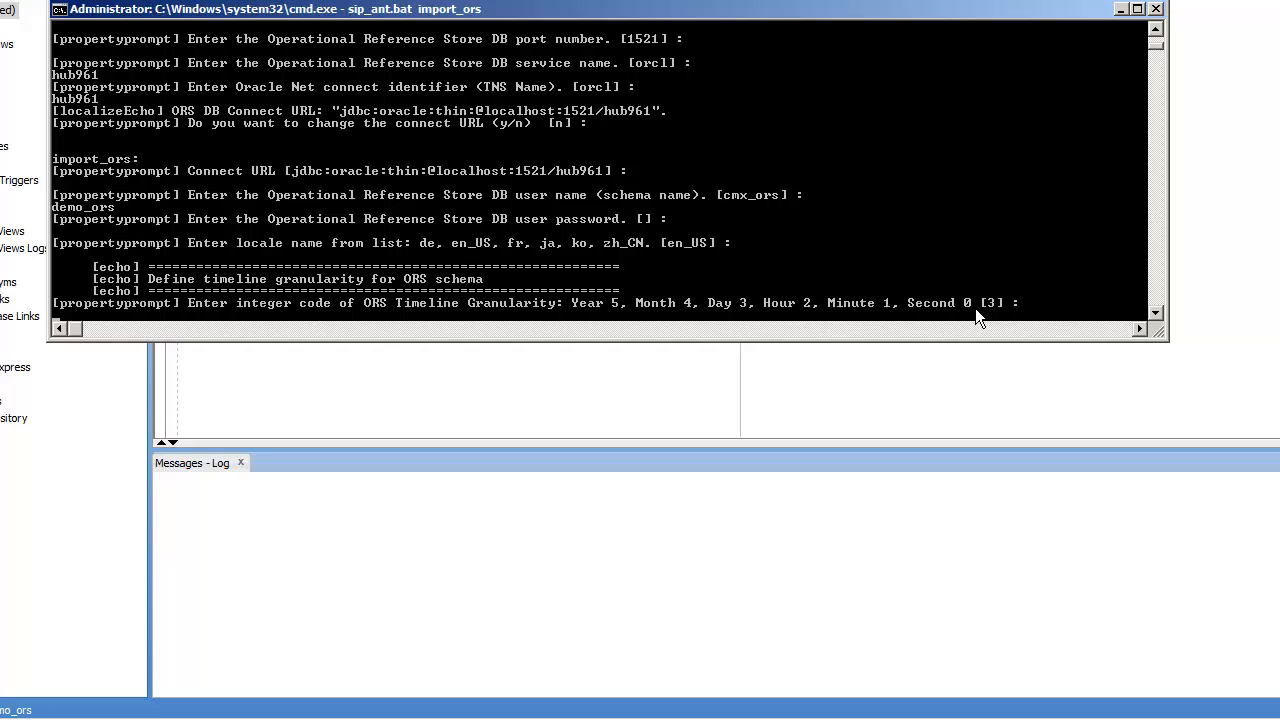
{"action": "left_click", "coordinate": [1066, 305]}
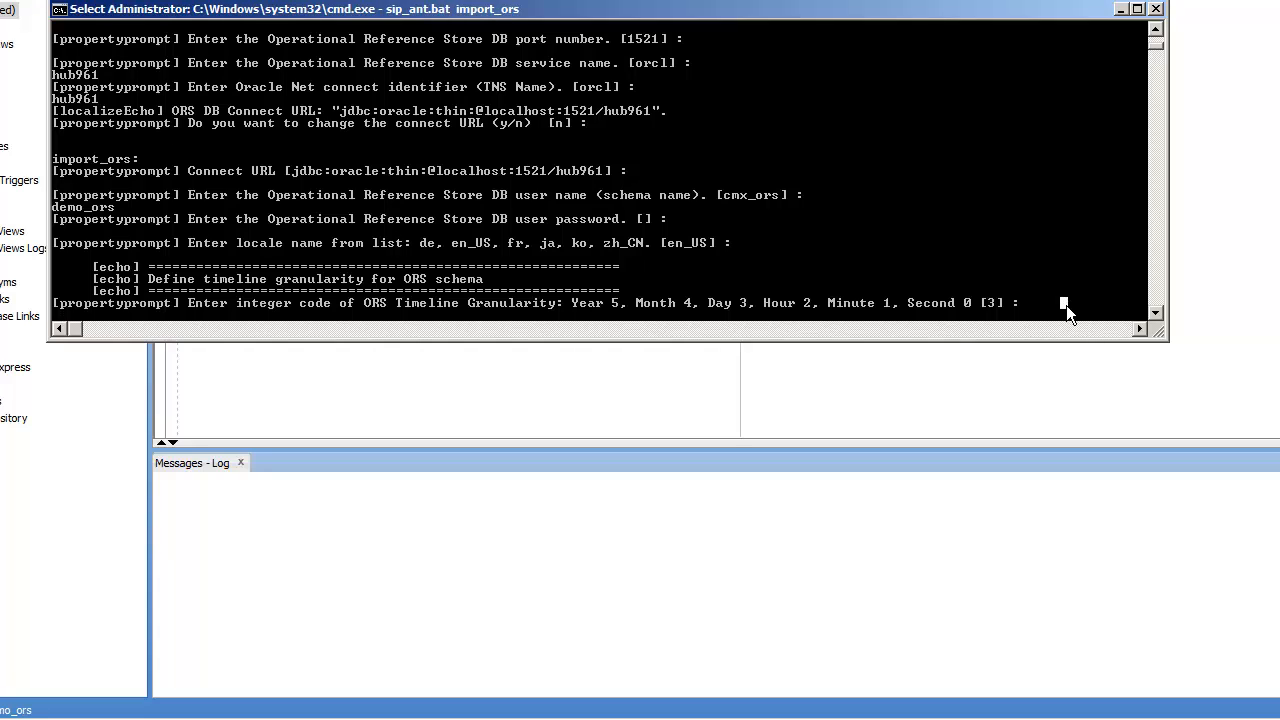
{"action": "key", "text": "Escape"}
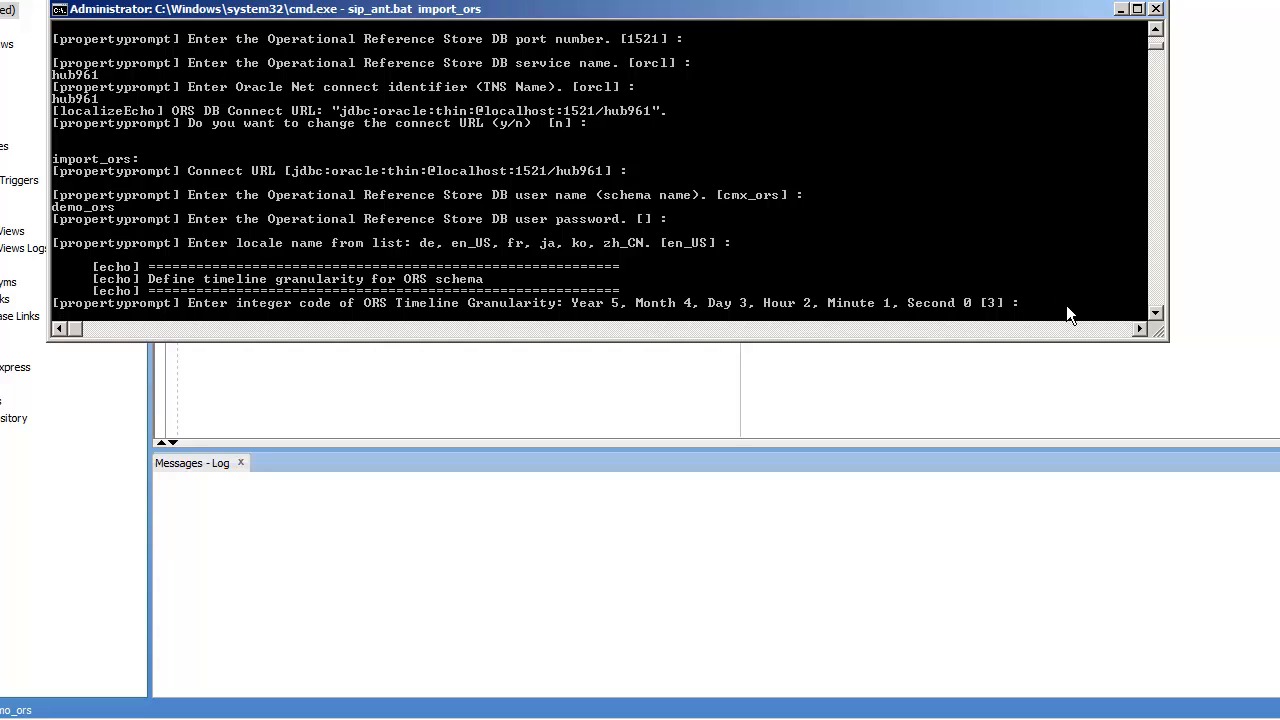
{"action": "type", "text": "0"}
Step: Submit granularity 0 and let the import_ors script run until BUILD SUCCESSFUL
{"action": "key", "text": "Return"}
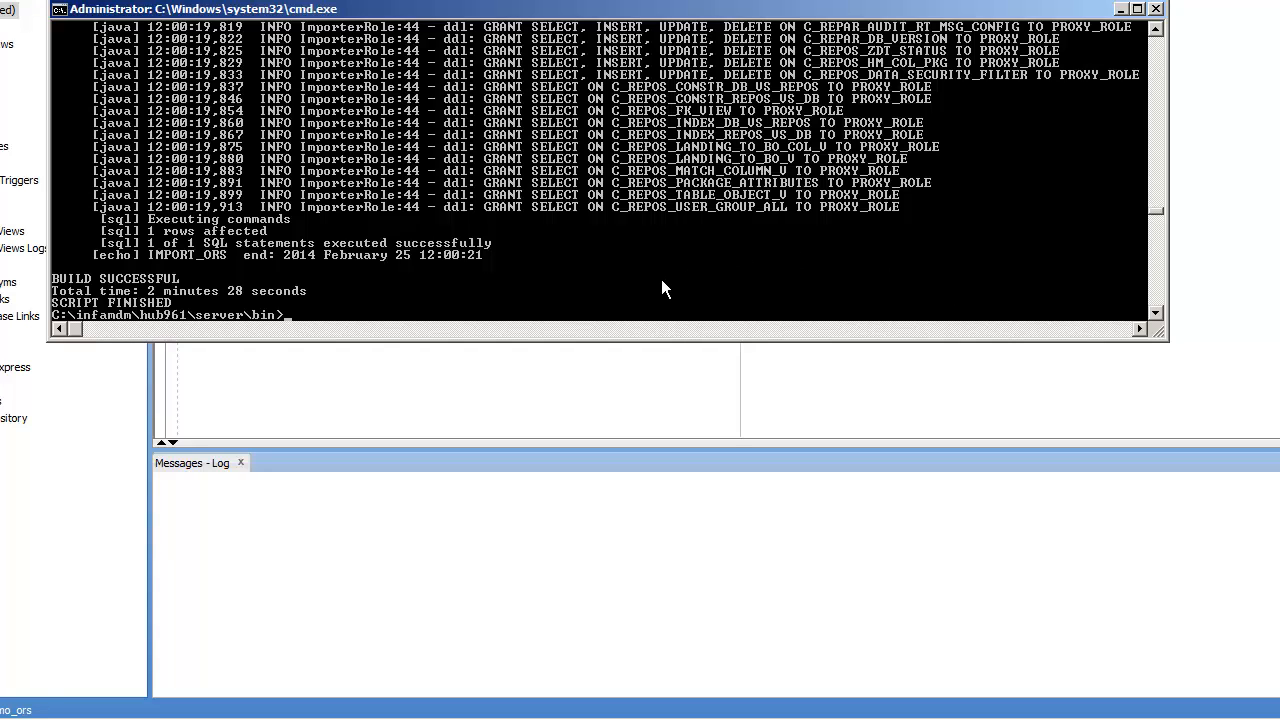
{"action": "mouse_move", "coordinate": [750, 715]}
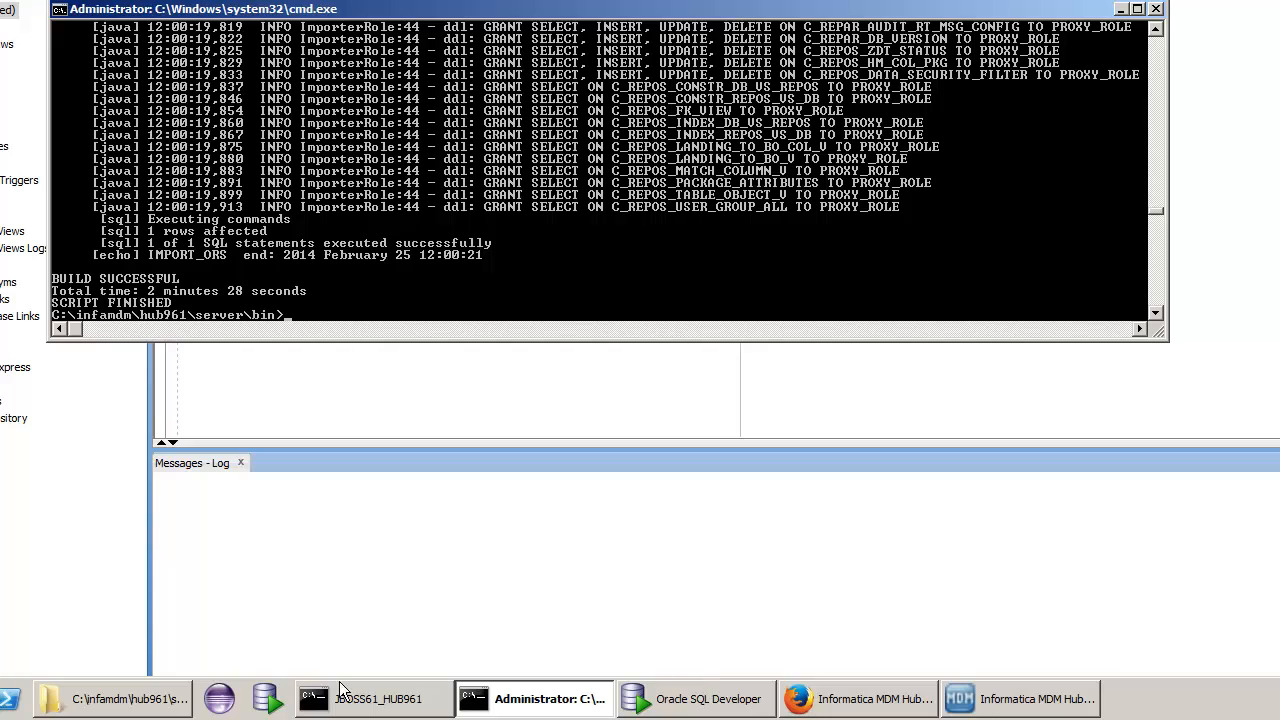
Step: Open sip_ant.log from the server bin folder in Windows Explorer
{"action": "left_click", "coordinate": [84, 700]}
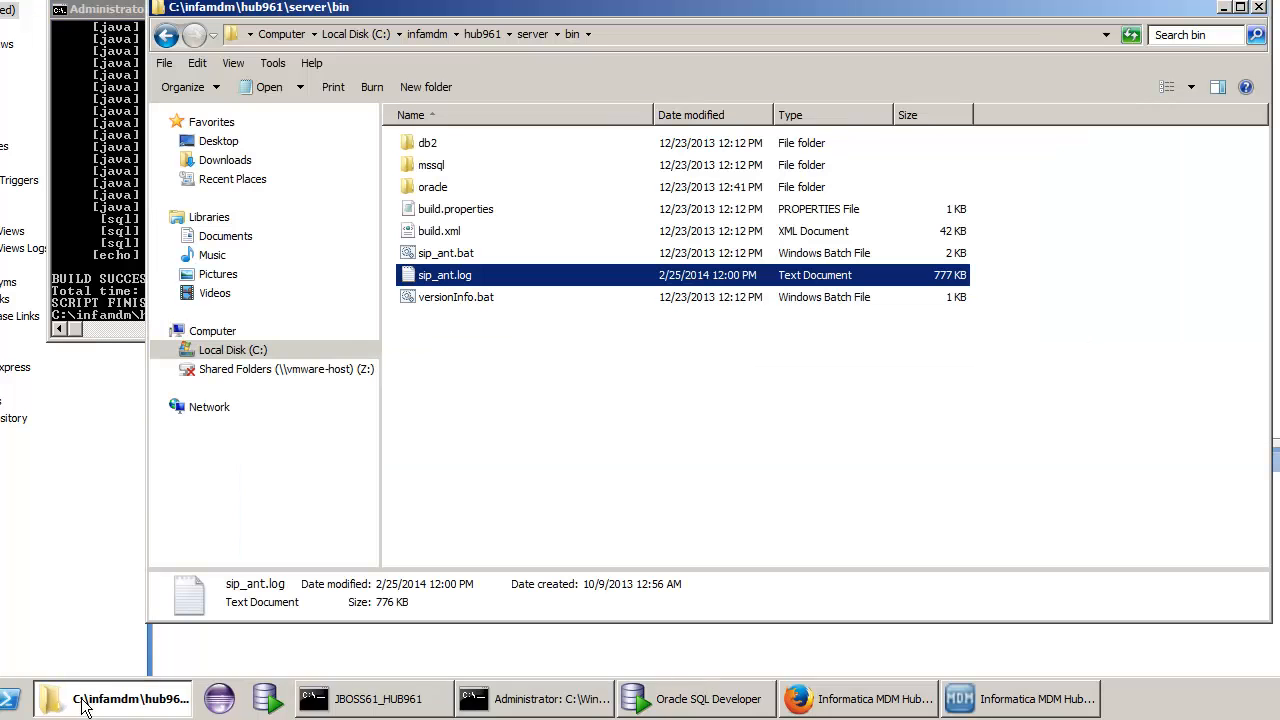
{"action": "left_click", "coordinate": [478, 274]}
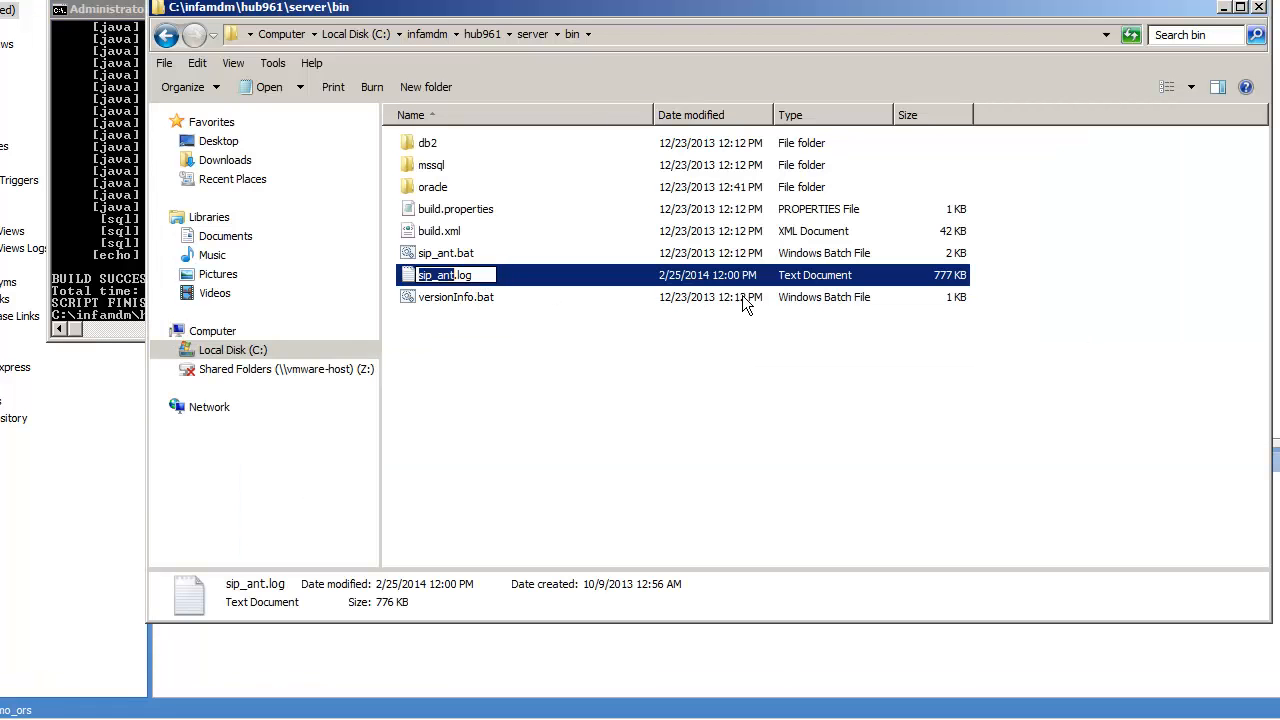
{"action": "right_click", "coordinate": [701, 268]}
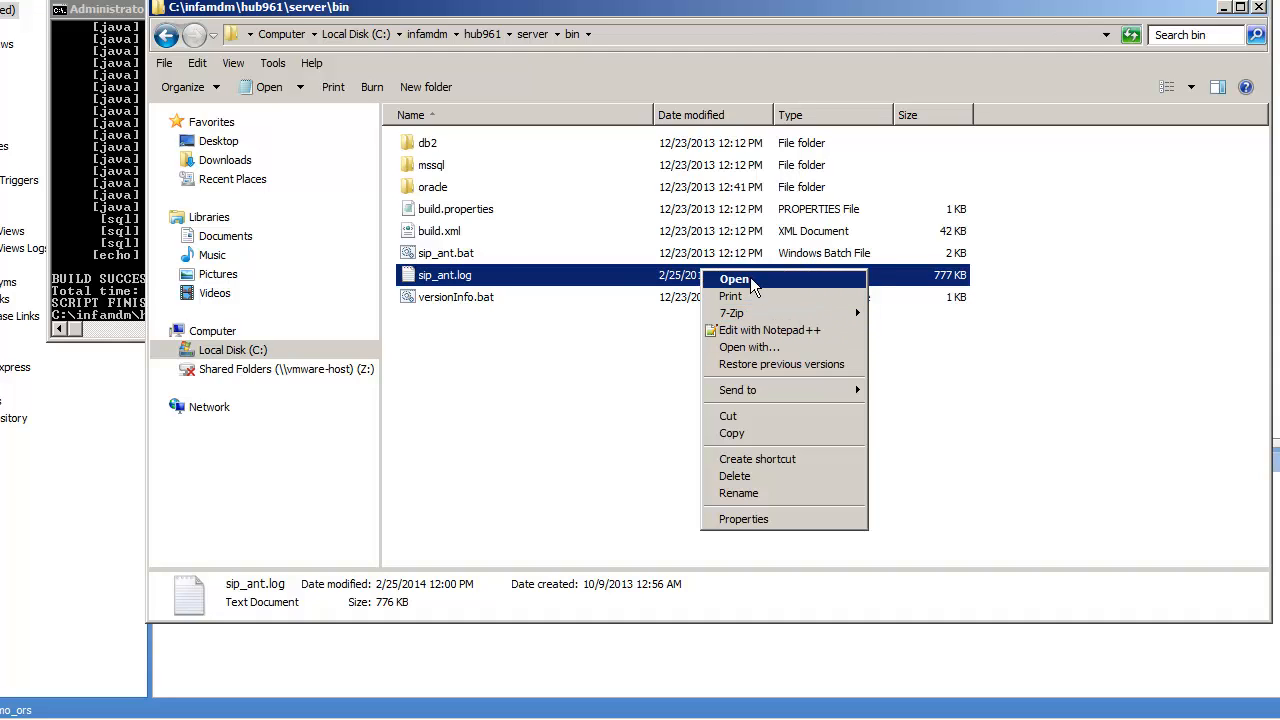
{"action": "left_click", "coordinate": [750, 278]}
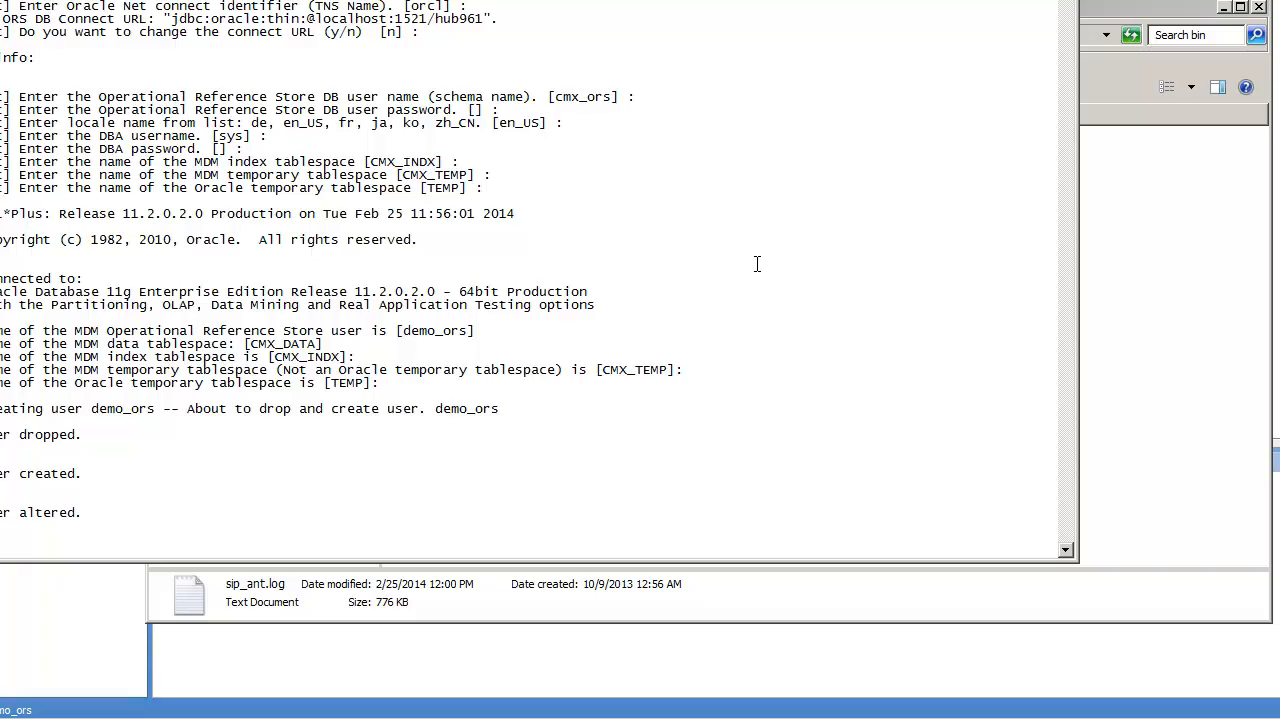
Step: Read sip_ant.log through to its end, then close Notepad and return to Oracle SQL Developer
{"action": "scroll", "coordinate": [757, 264], "scroll_direction": "down", "scroll_amount": 13}
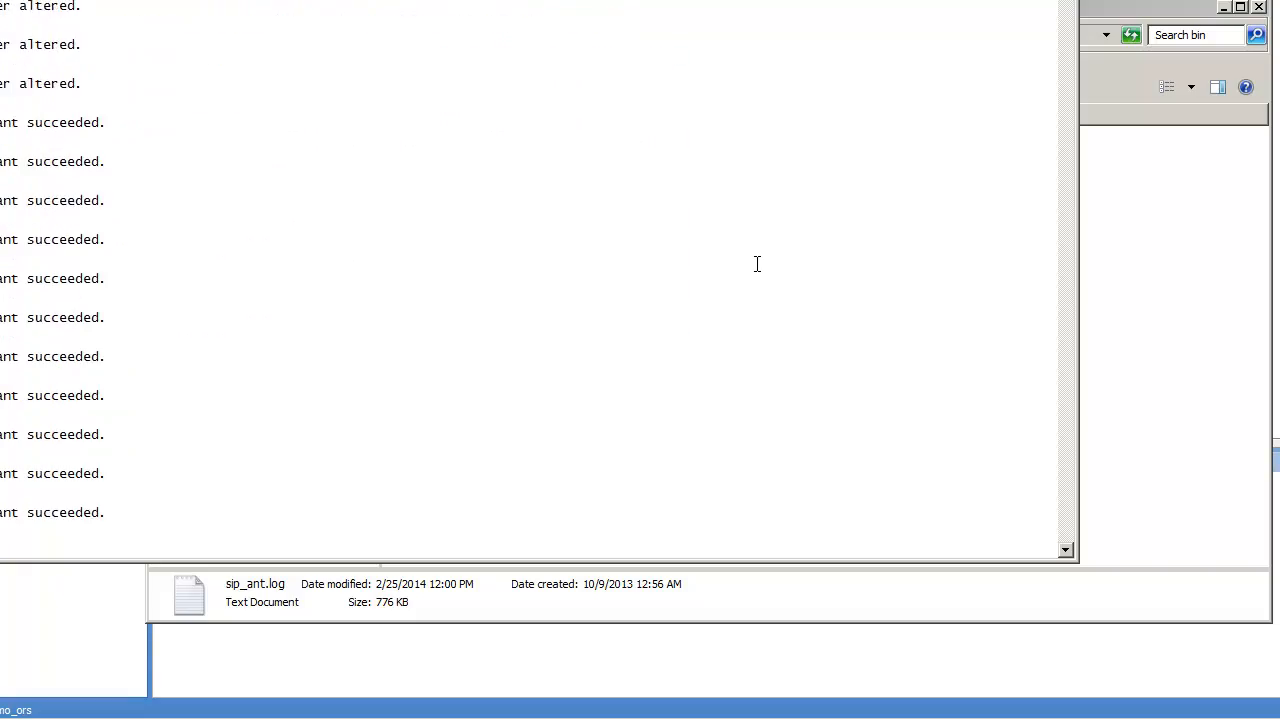
{"action": "scroll", "coordinate": [757, 264], "scroll_direction": "down", "scroll_amount": 15}
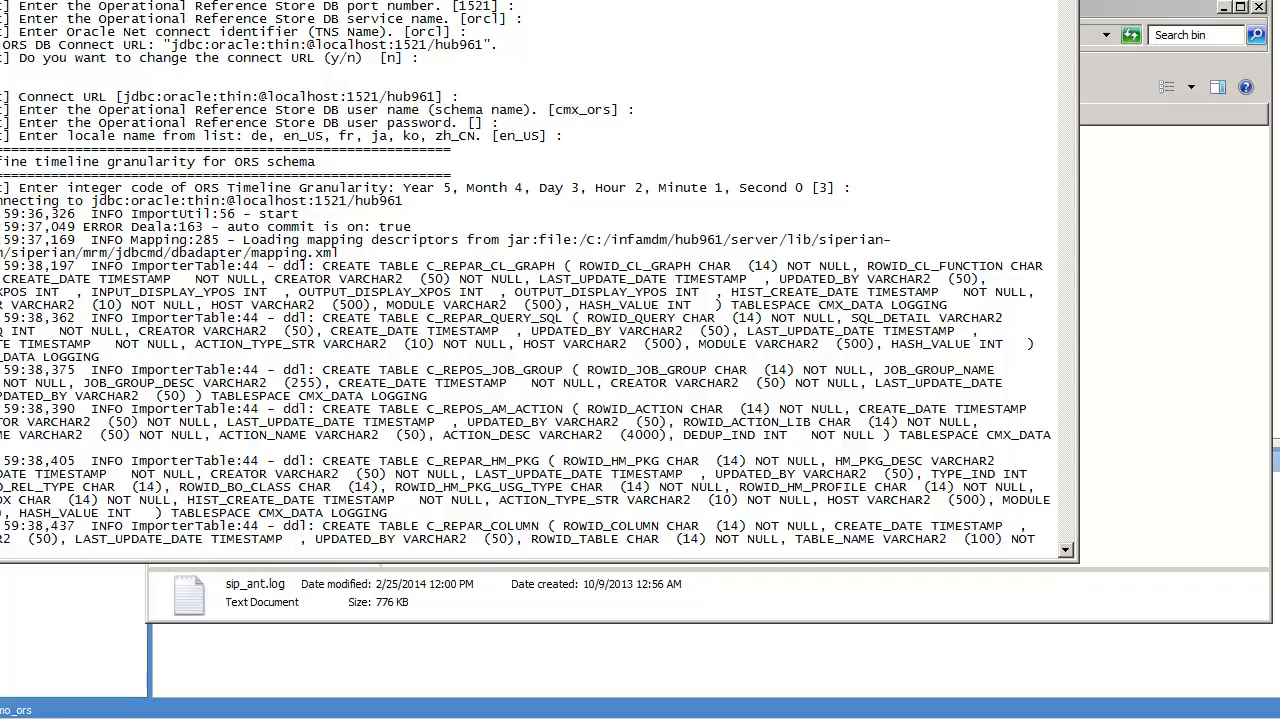
{"action": "scroll", "coordinate": [526, 273], "scroll_direction": "down", "scroll_amount": 11}
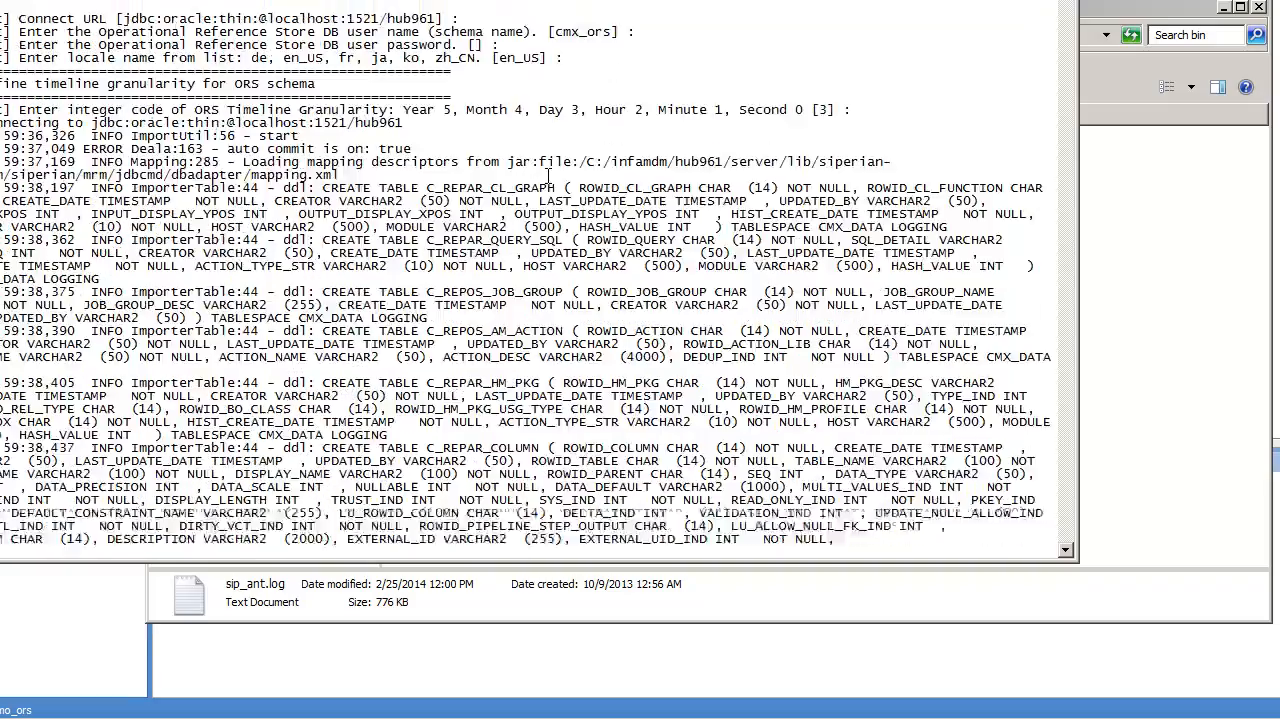
{"action": "scroll", "coordinate": [526, 273], "scroll_direction": "down", "scroll_amount": 20}
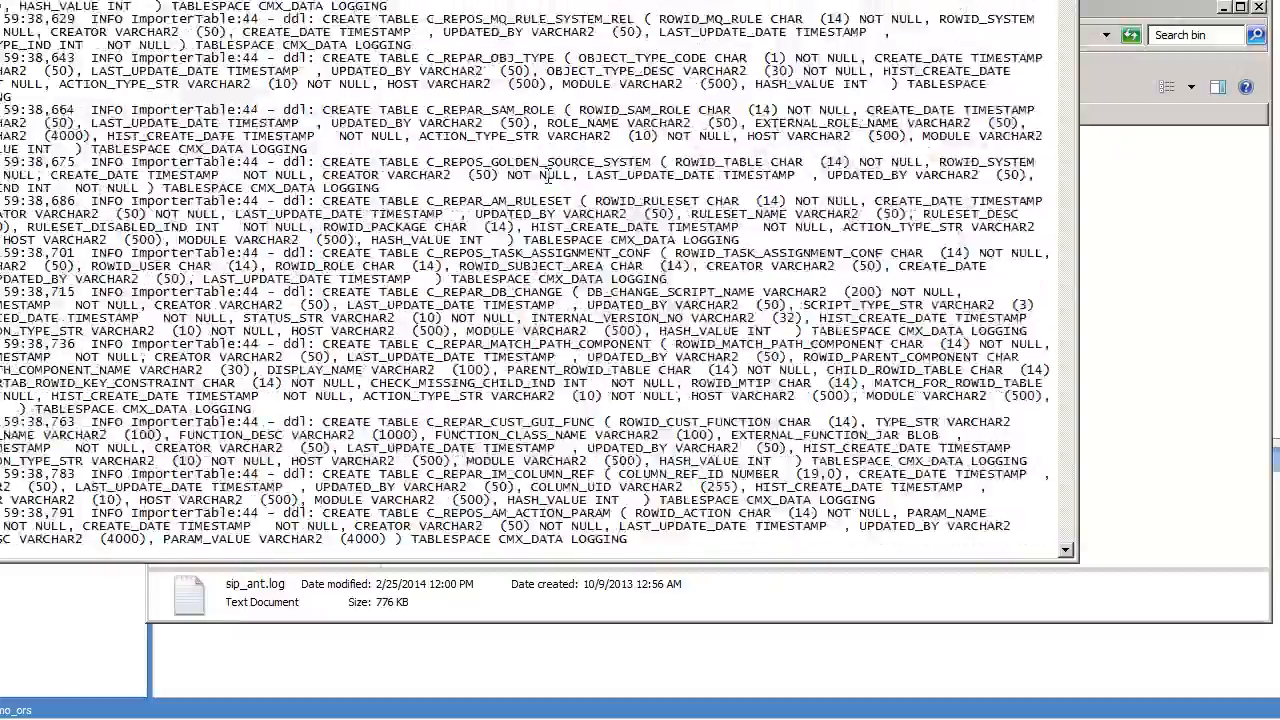
{"action": "scroll", "coordinate": [548, 176], "scroll_direction": "down", "scroll_amount": 20}
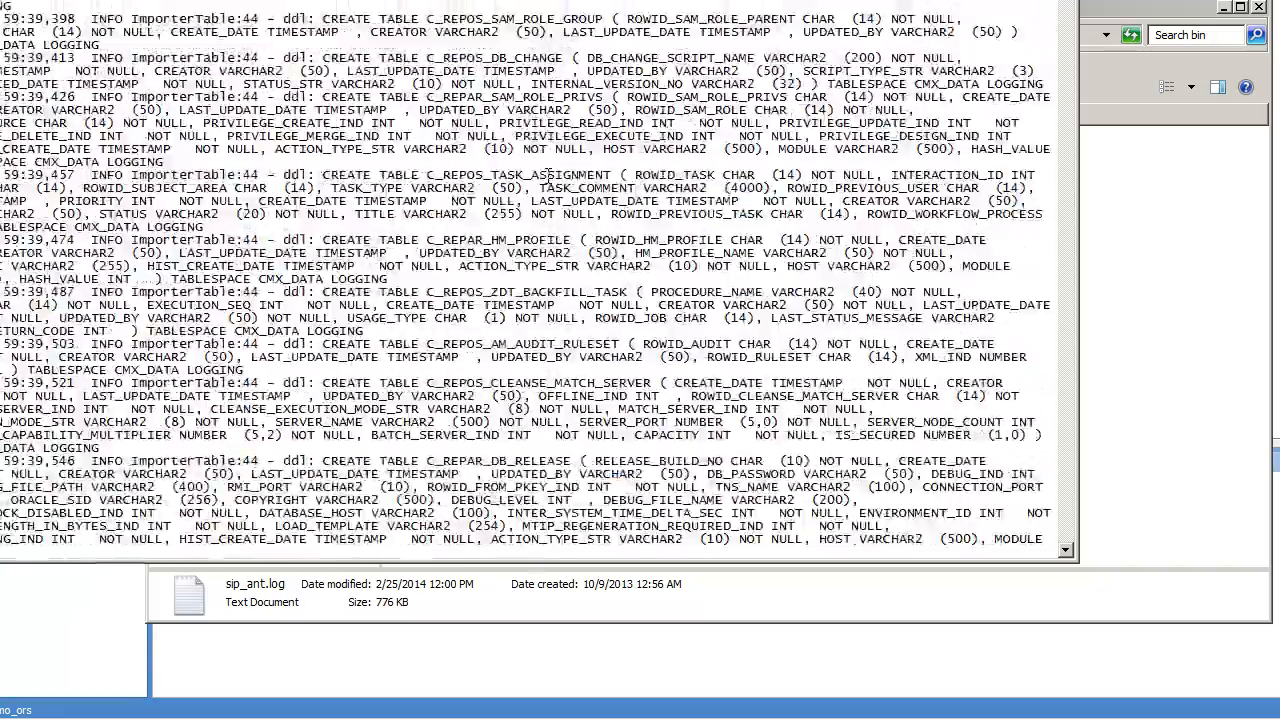
{"action": "key", "text": "ctrl+End"}
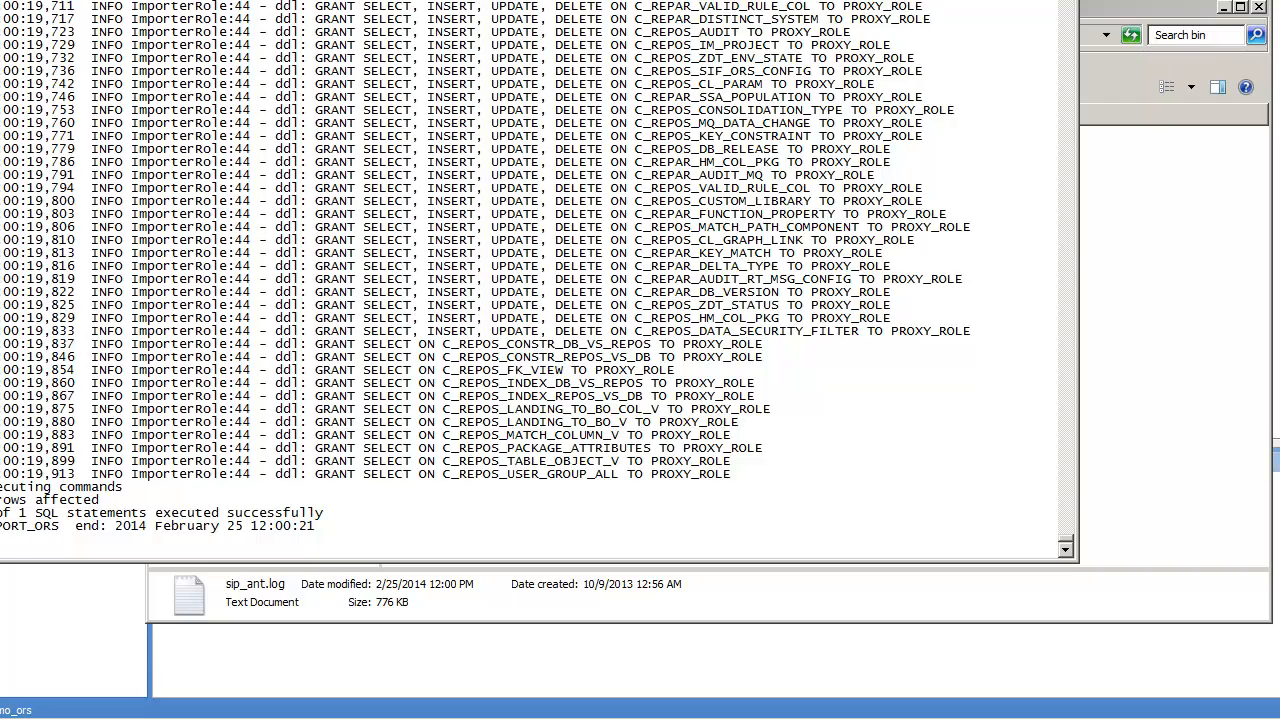
{"action": "left_click", "coordinate": [1066, 0]}
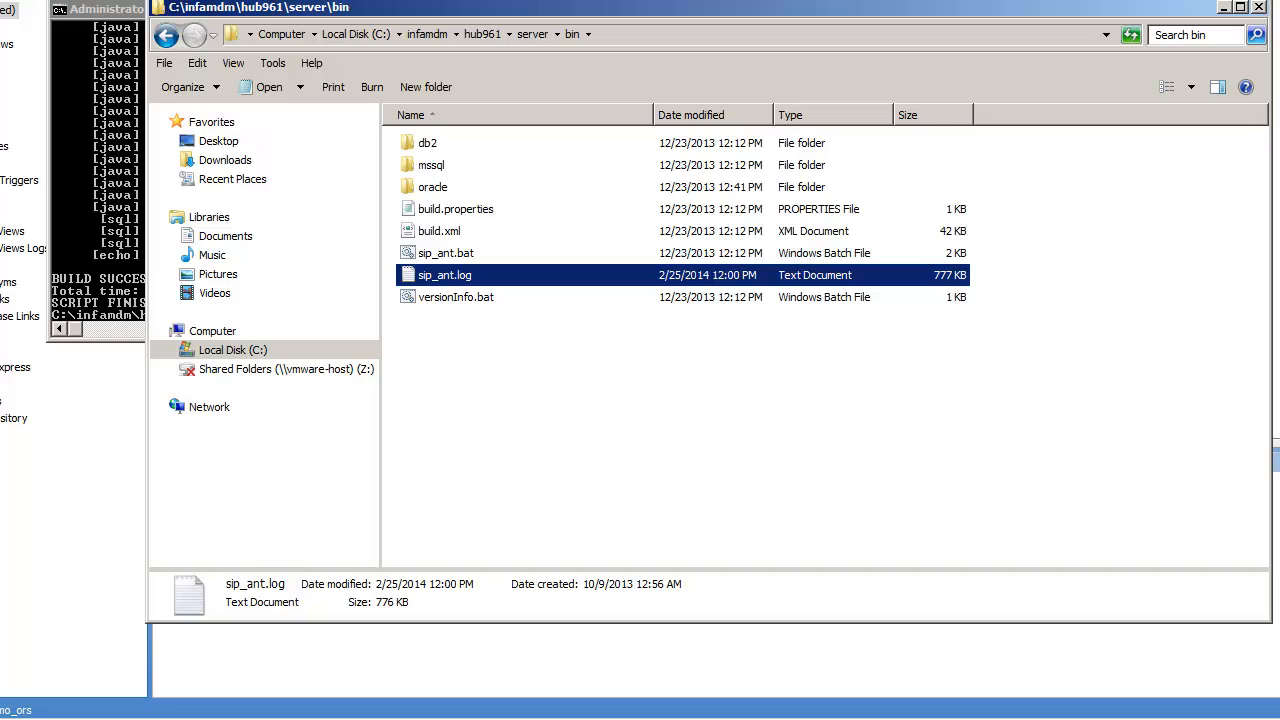
{"action": "left_click", "coordinate": [6, 10]}
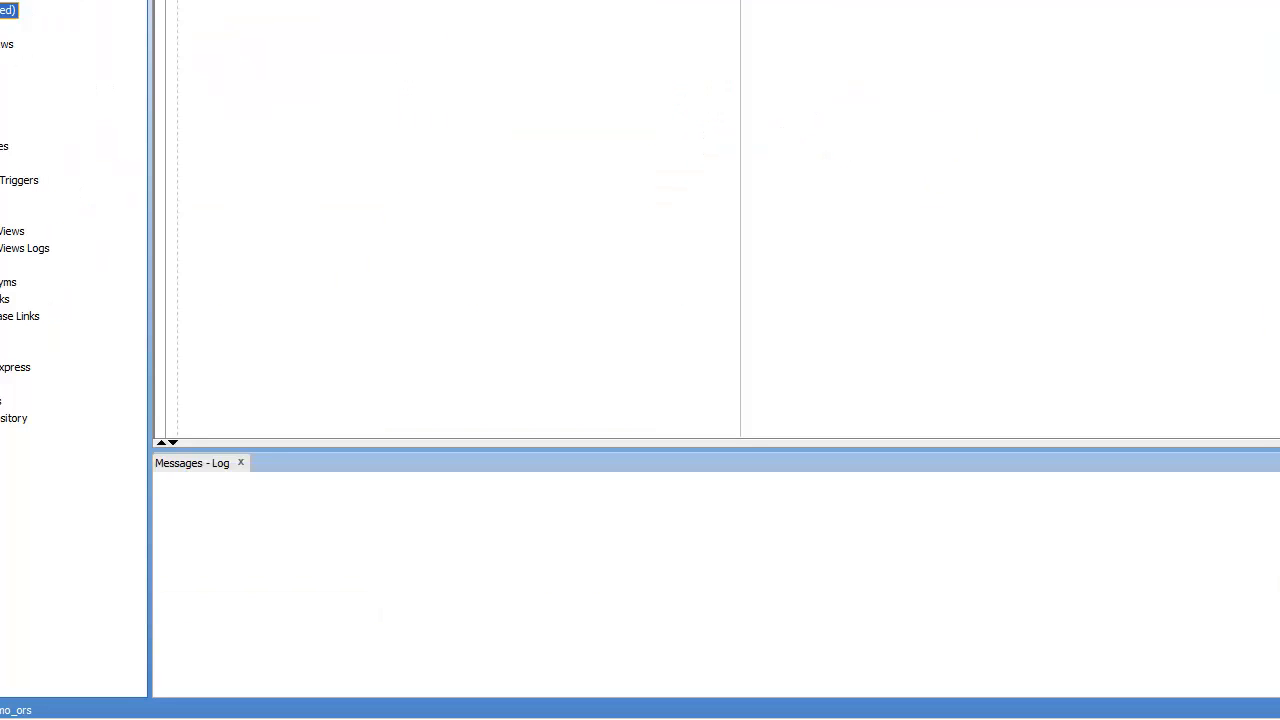
Step: Refresh demo_ors tables to reveal imported C_REPAR and C_REPOS tables, then switch to MDM Hub Console
{"action": "left_click", "coordinate": [41, 92]}
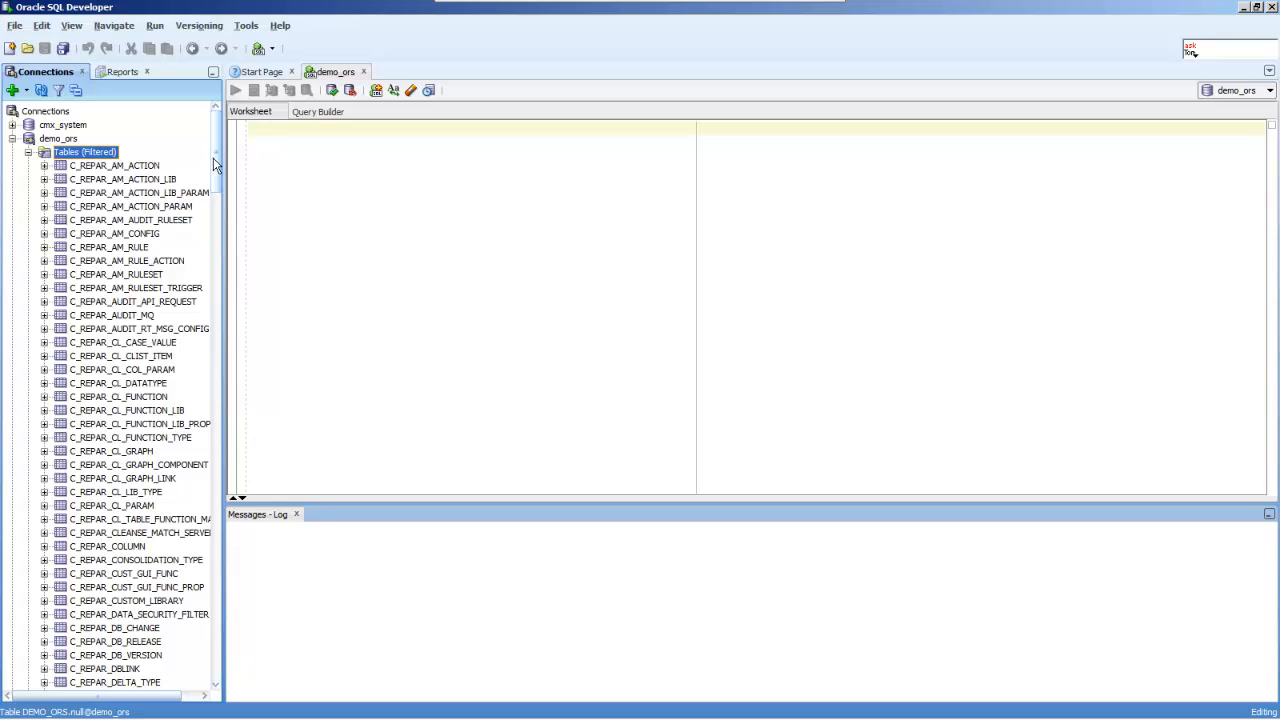
{"action": "left_click_drag", "start_coordinate": [213, 165], "coordinate": [261, 154]}
{"action": "mouse_move", "coordinate": [600, 718]}
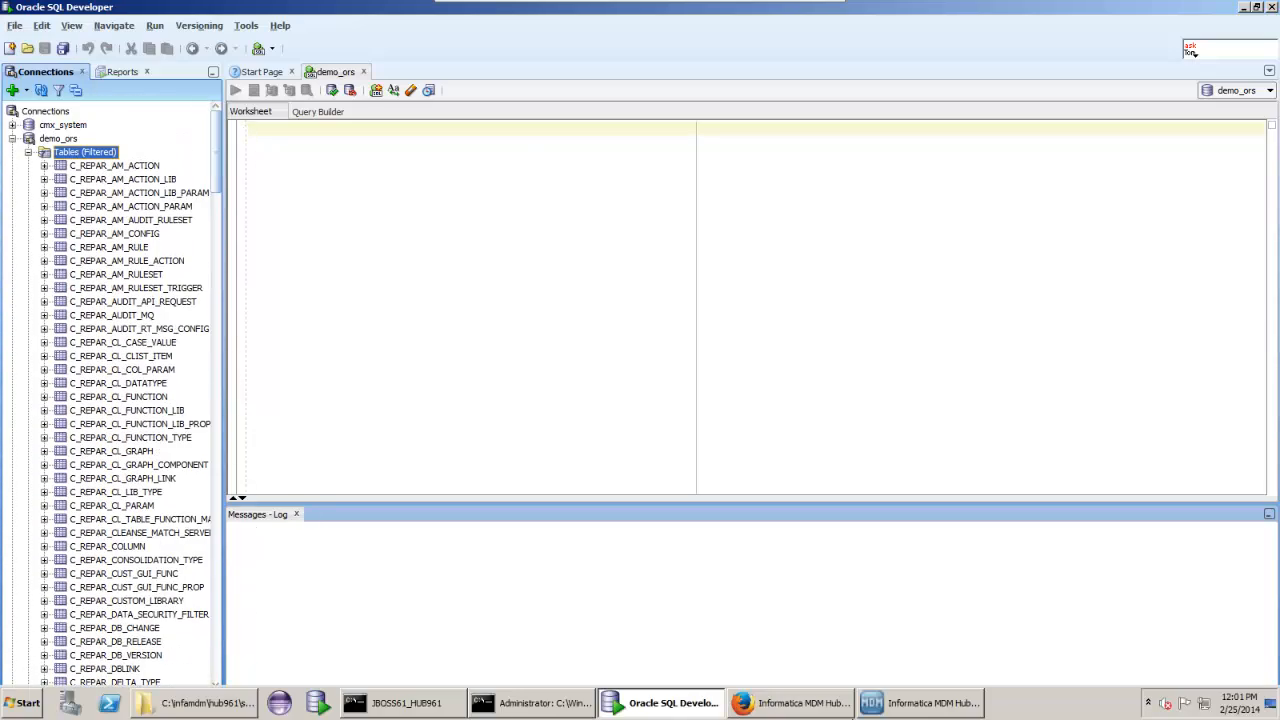
{"action": "left_click", "coordinate": [866, 706]}
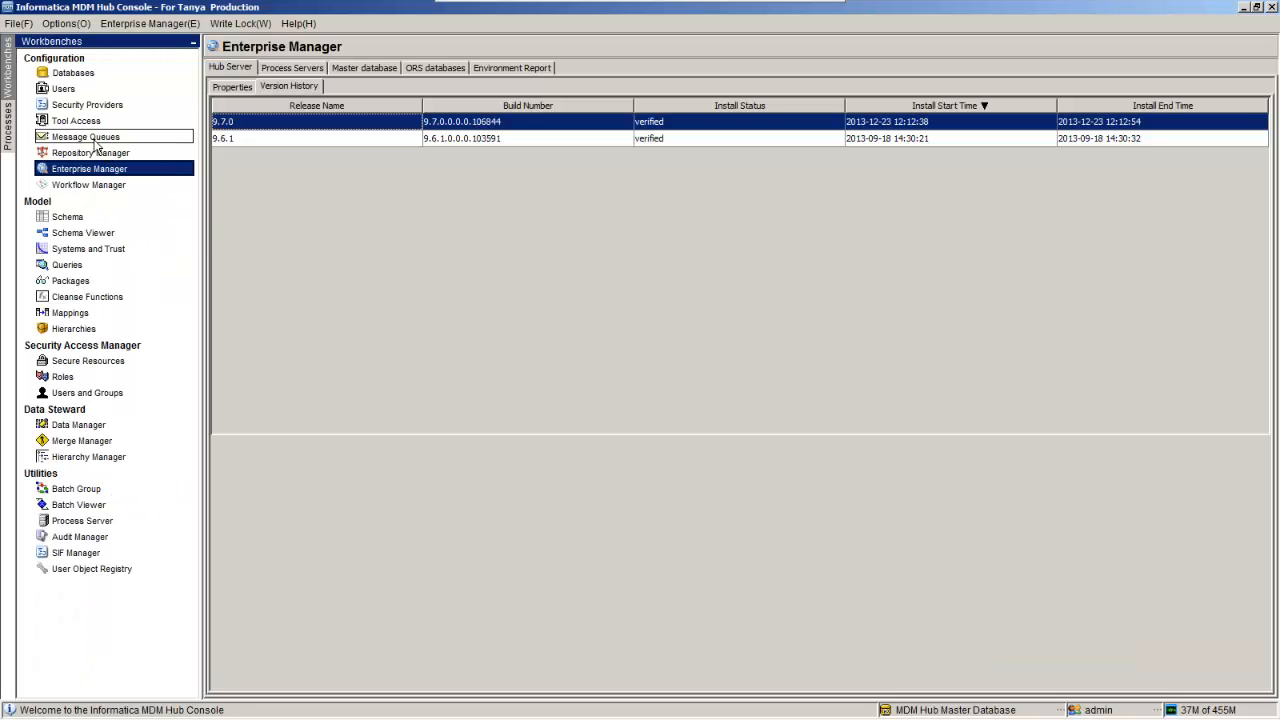
Step: Acquire a write lock on the Databases tool and launch the Connection Wizard
{"action": "left_click", "coordinate": [73, 76]}
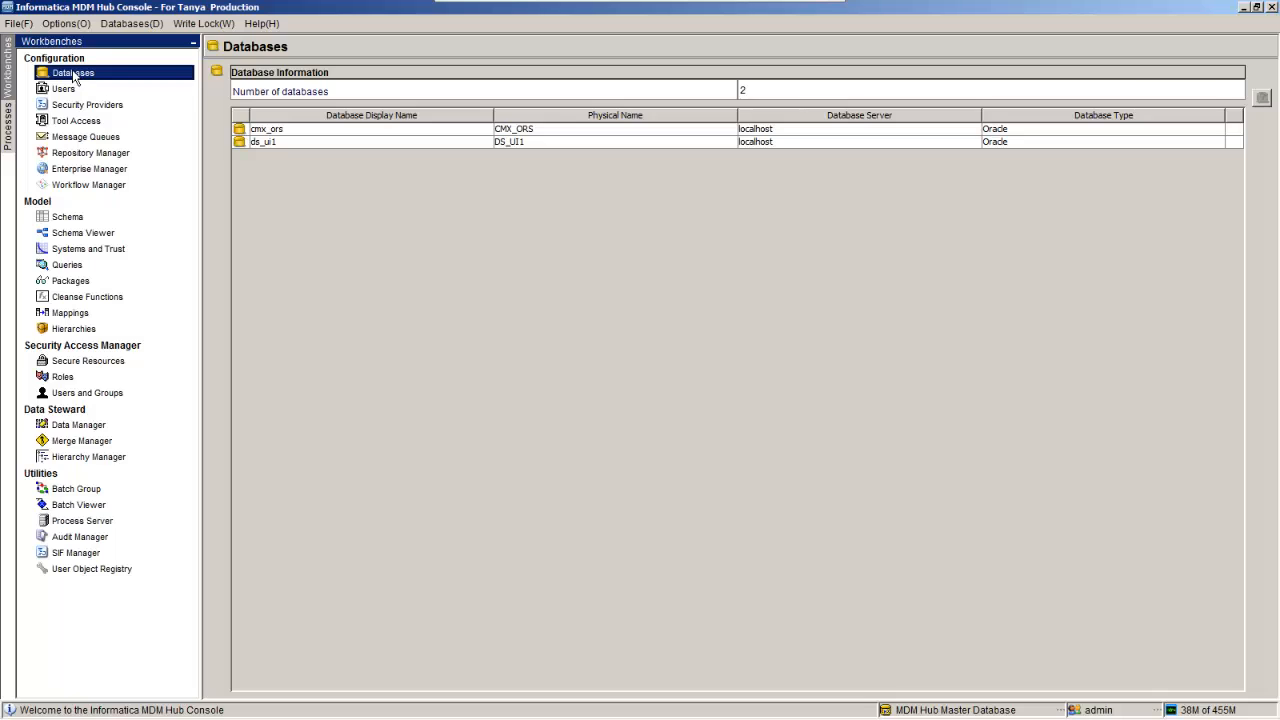
{"action": "left_click", "coordinate": [209, 23]}
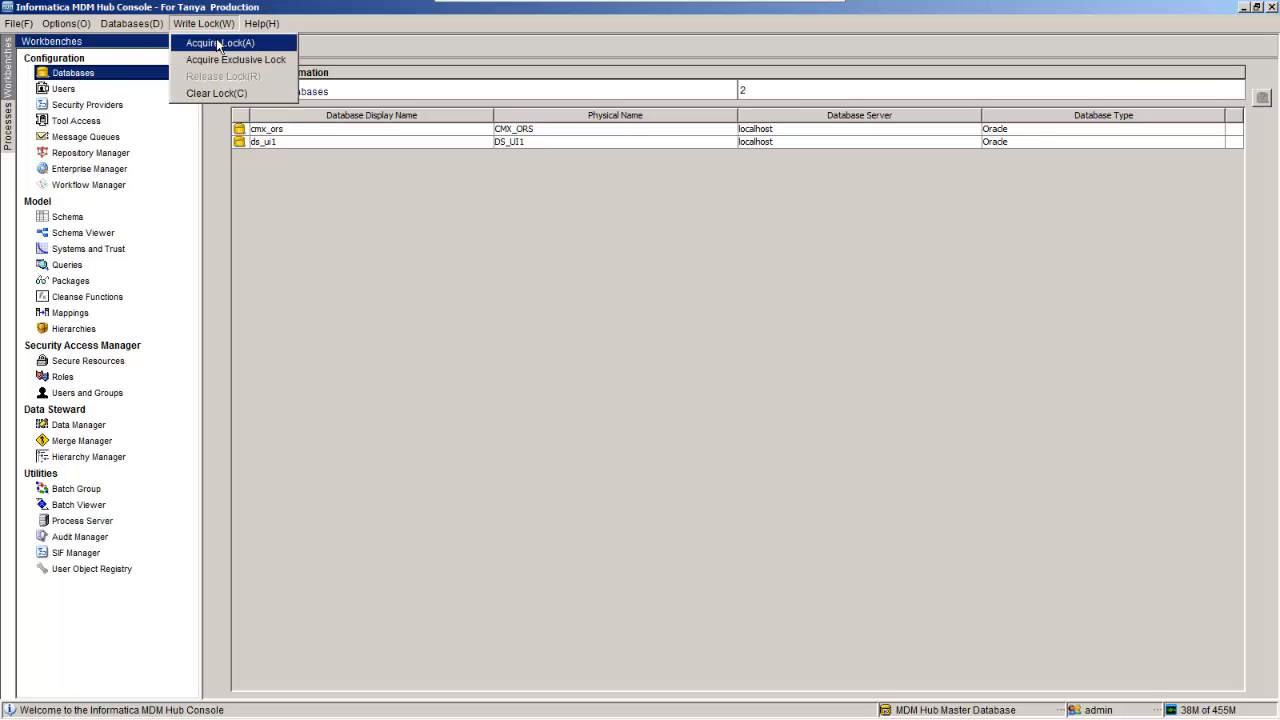
{"action": "left_click", "coordinate": [218, 43]}
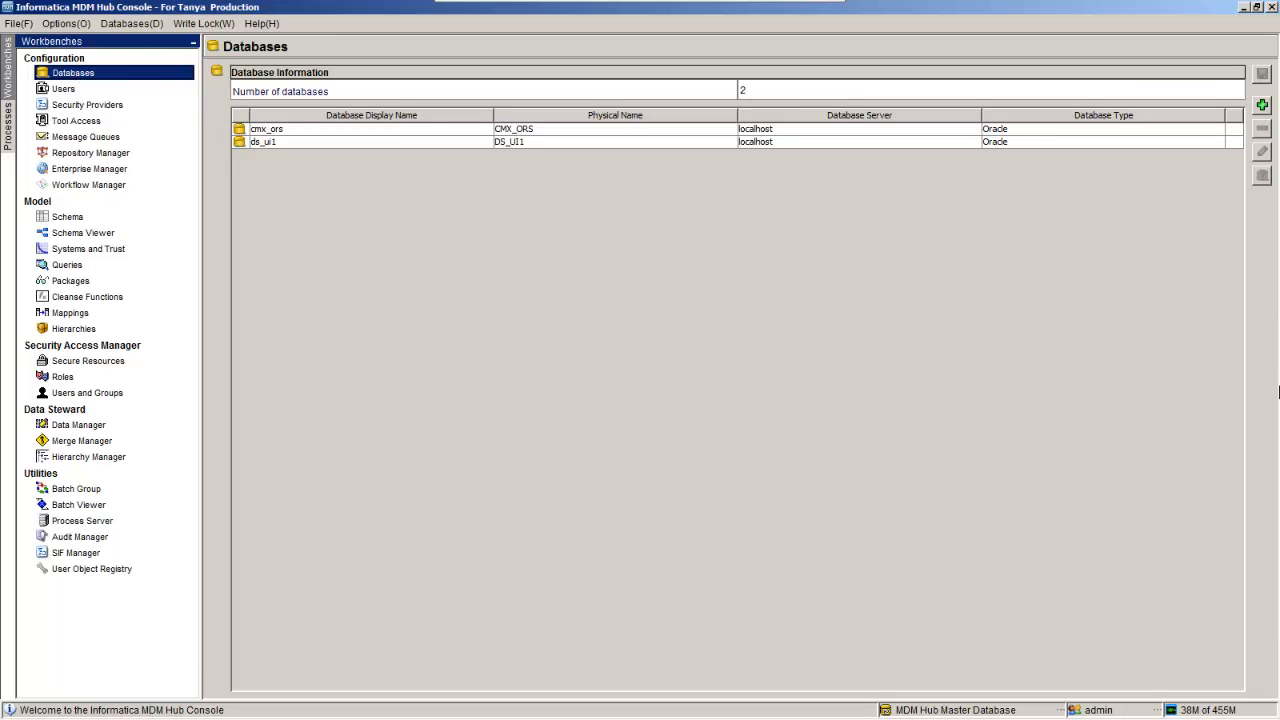
{"action": "left_click", "coordinate": [1262, 104]}
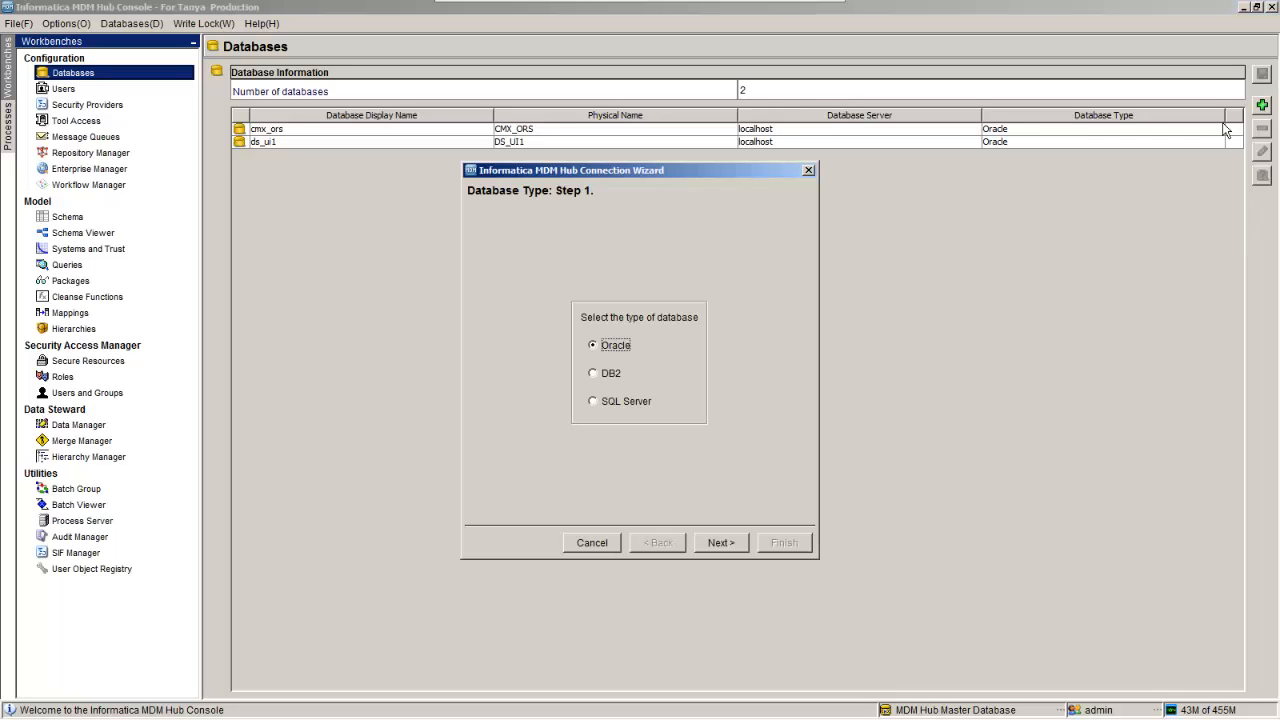
Step: Choose Oracle via Service; enter display name Demo, host localhost, service hub961, schema user demo_ors
{"action": "left_click", "coordinate": [720, 543]}
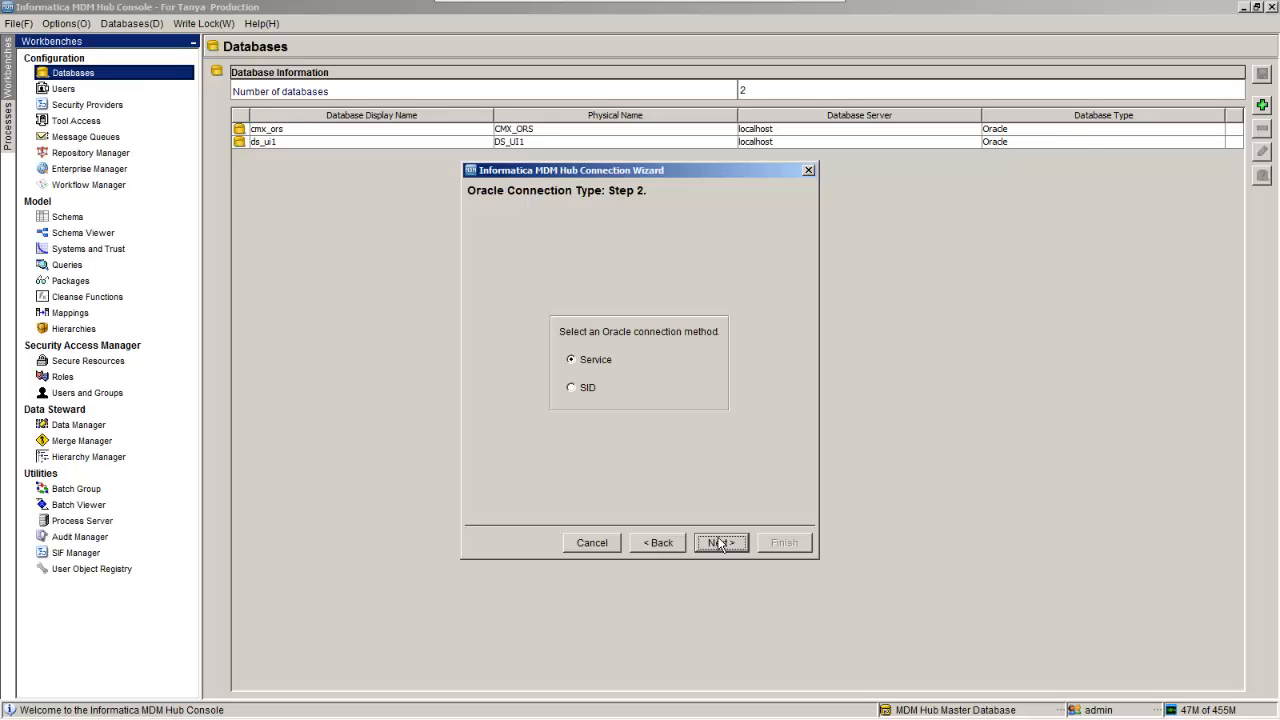
{"action": "left_click", "coordinate": [720, 543]}
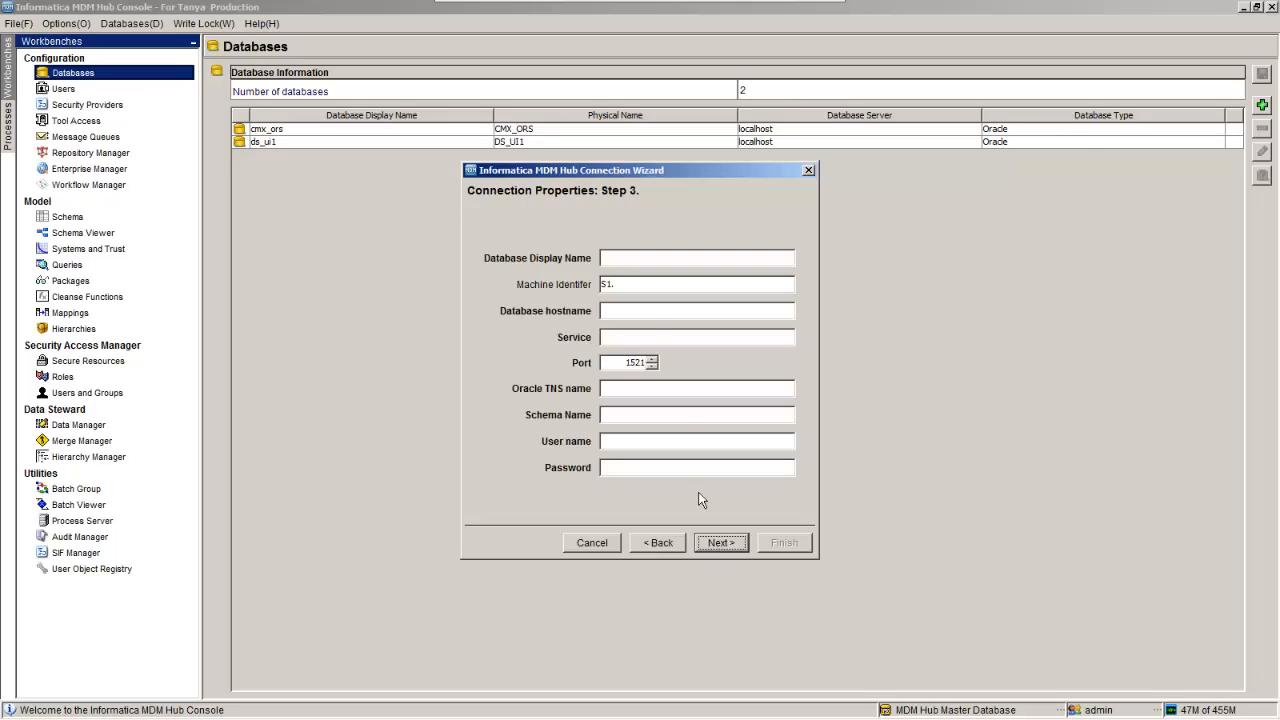
{"action": "left_click", "coordinate": [648, 259]}
{"action": "type", "text": "Demo"}
{"action": "key", "text": "Tab"}
{"action": "key", "text": "Tab"}
{"action": "type", "text": "loc"}
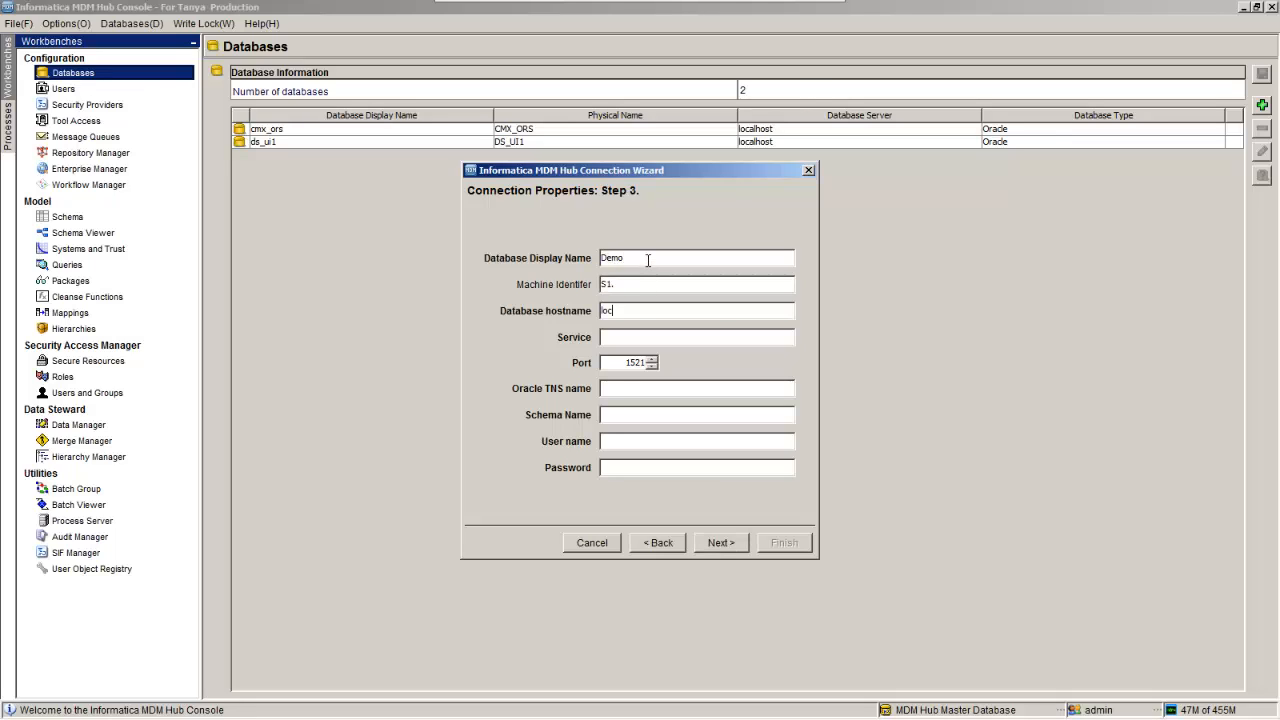
{"action": "type", "text": "alhost"}
{"action": "key", "text": "Tab"}
{"action": "type", "text": "hub"}
{"action": "type", "text": "961"}
{"action": "type", "text": "hub961"}
{"action": "type", "text": "demo"}
{"action": "type", "text": "_or"}
{"action": "type", "text": "s"}
{"action": "key", "text": "Tab"}
{"action": "key", "text": "Tab"}
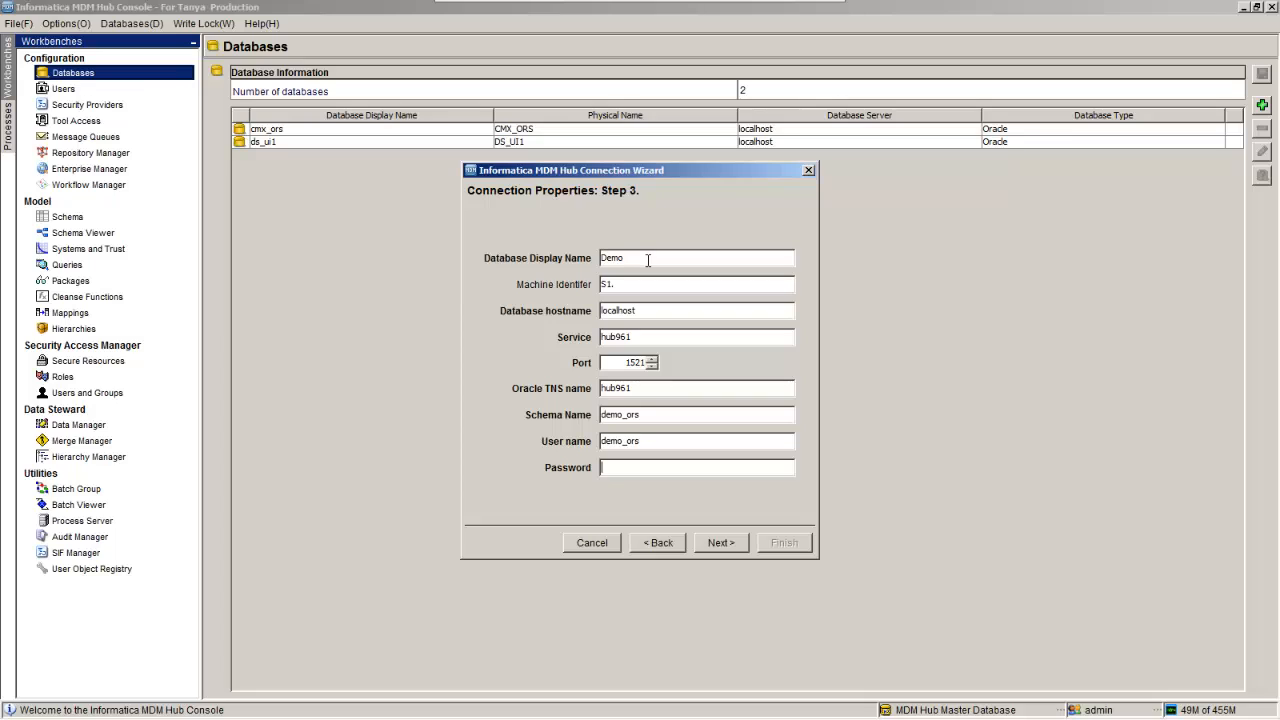
{"action": "type", "text": "demo_ors"}
Step: Test the connection successfully, then finish and confirm registration of the Demo database
{"action": "left_click", "coordinate": [721, 543]}
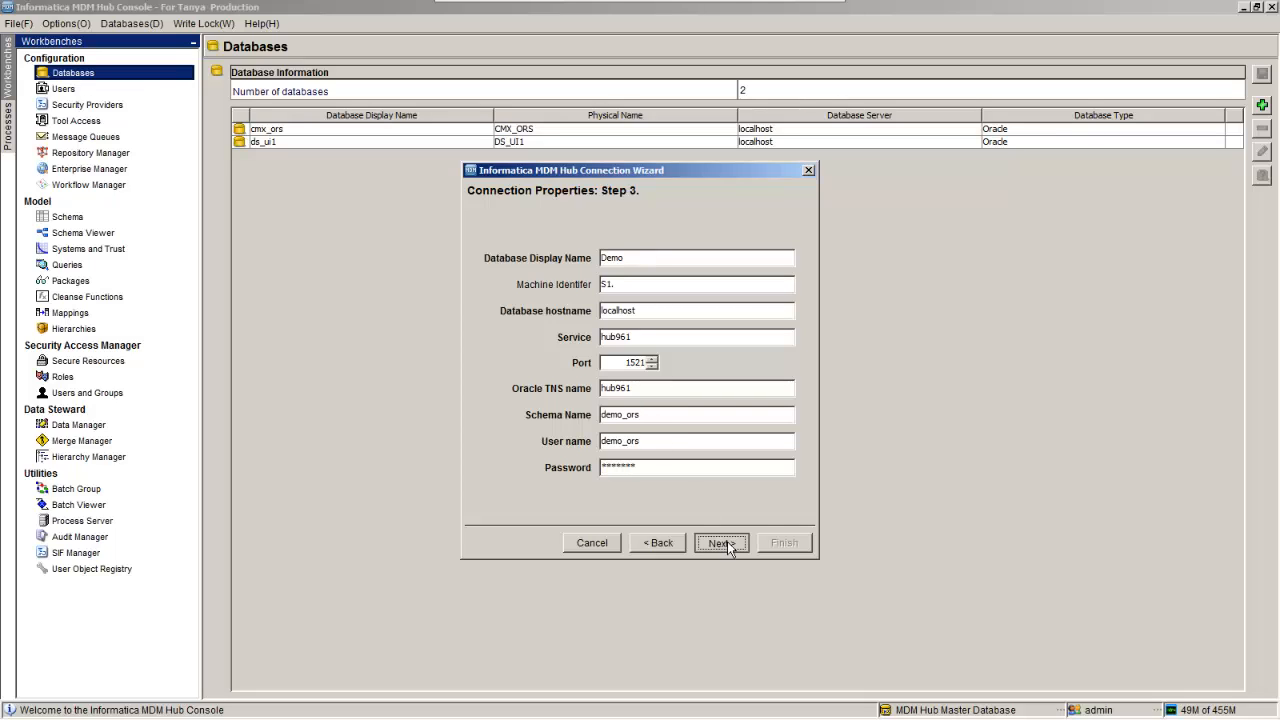
{"action": "left_click", "coordinate": [770, 475]}
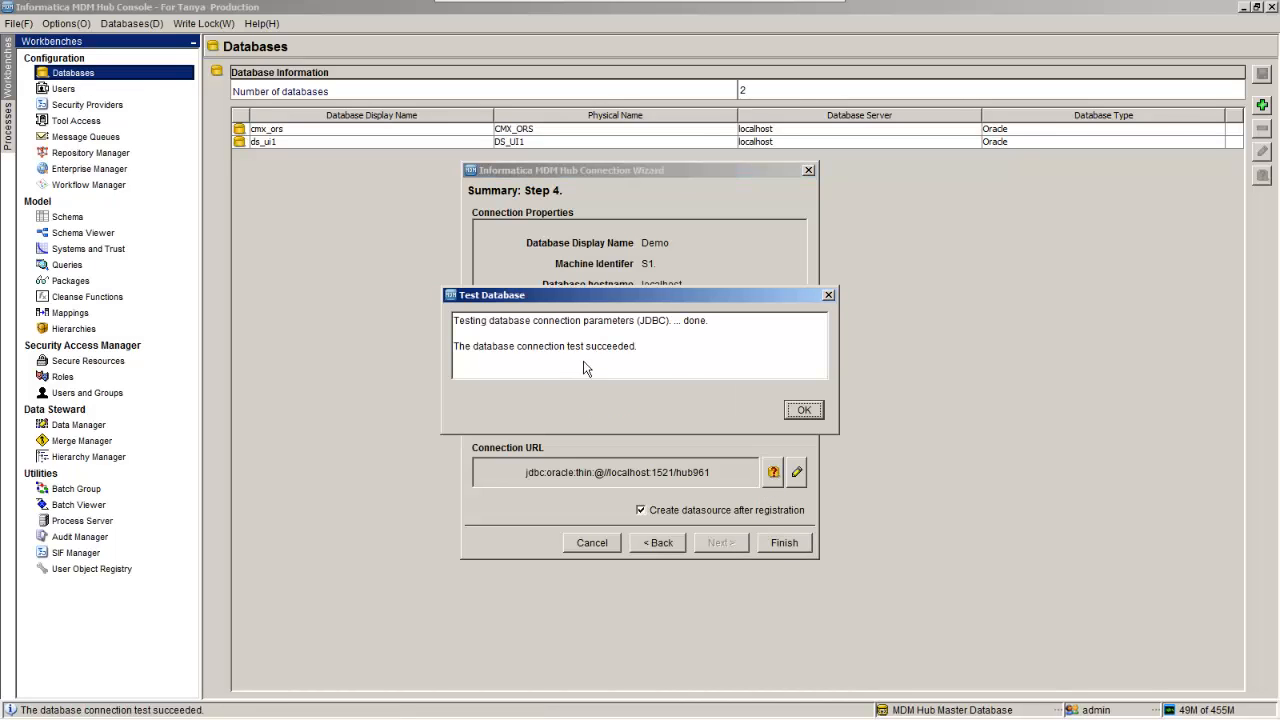
{"action": "left_click", "coordinate": [798, 412]}
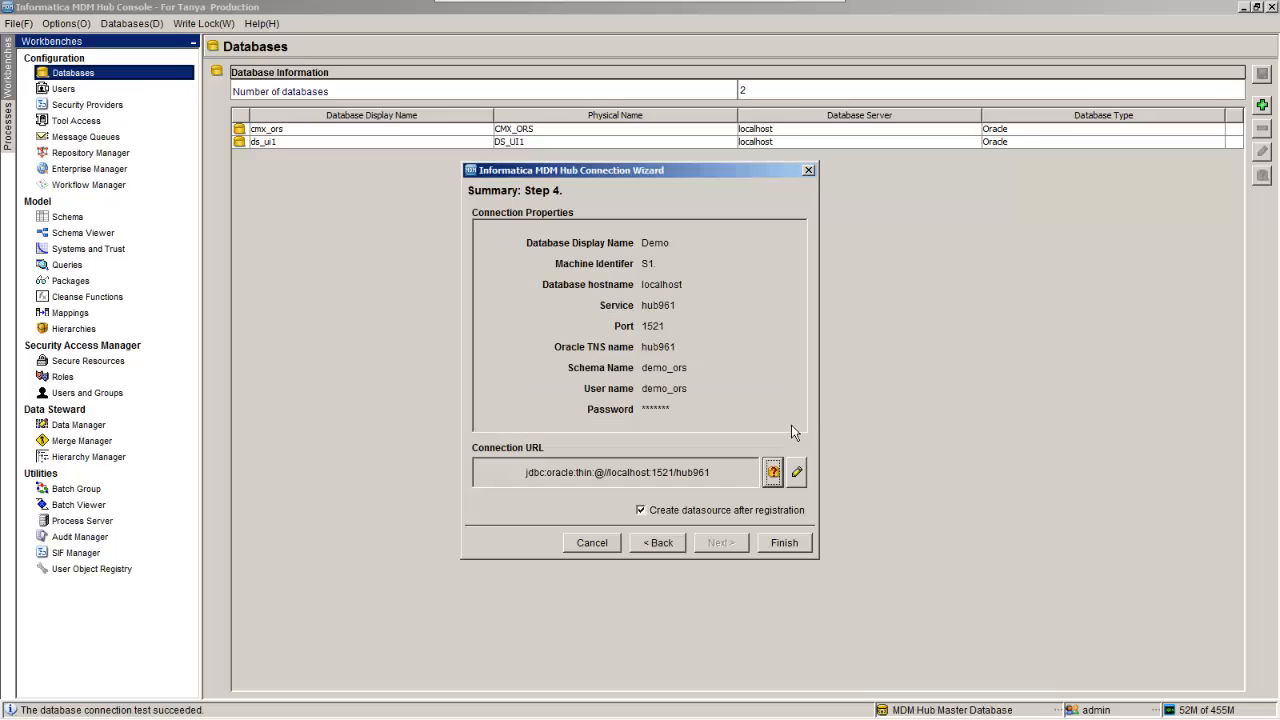
{"action": "left_click", "coordinate": [785, 543]}
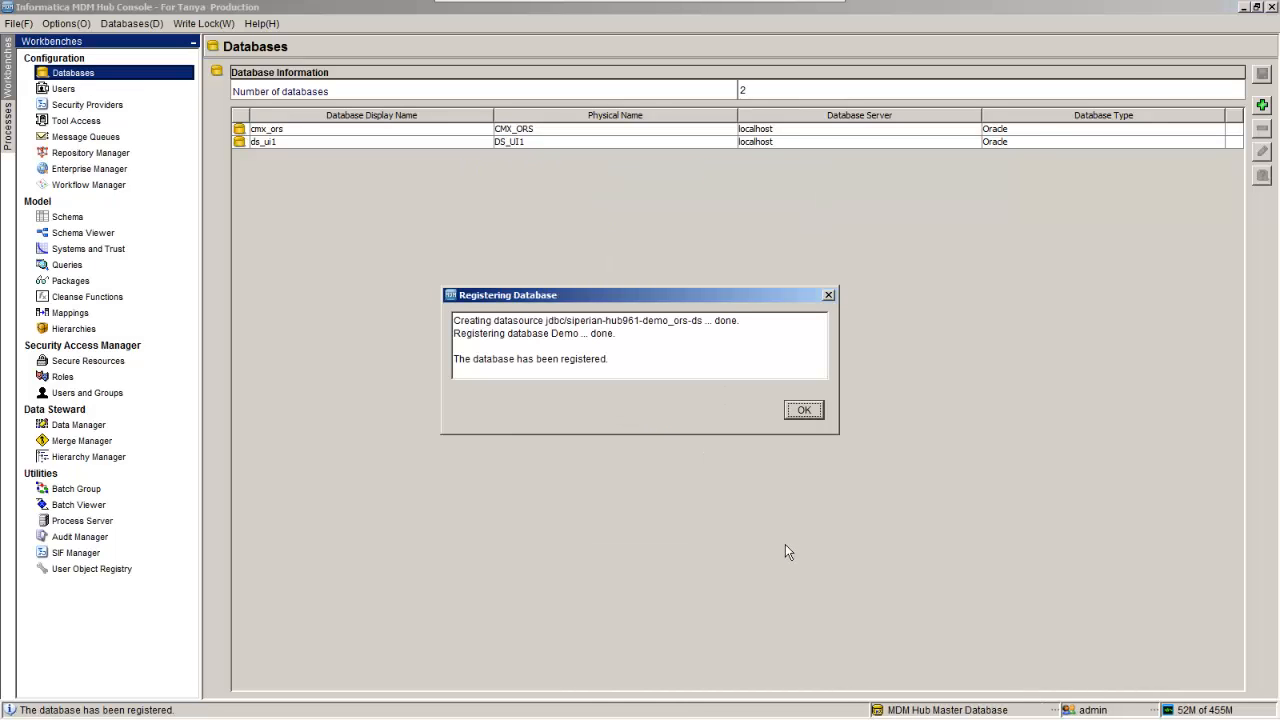
{"action": "left_click", "coordinate": [804, 411]}
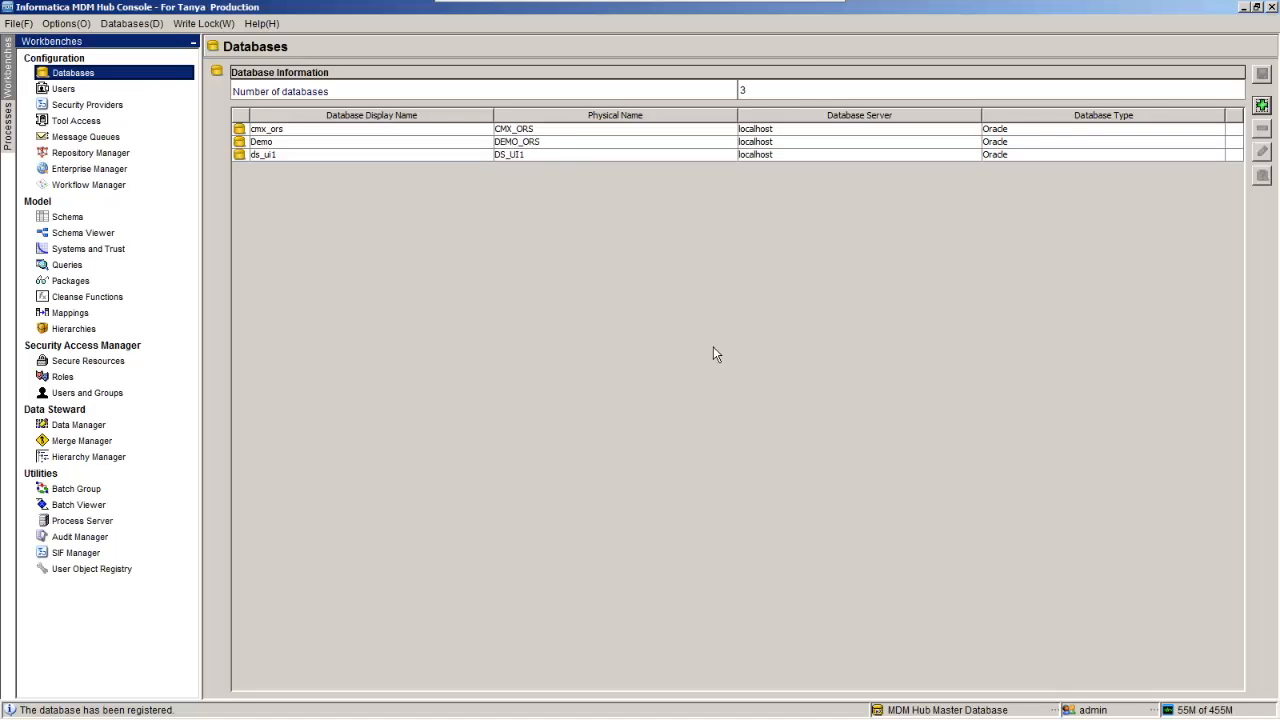
Step: Connect Schema Viewer to the Demo database, then open the Schema tool showing 0 tables
{"action": "left_click", "coordinate": [347, 143]}
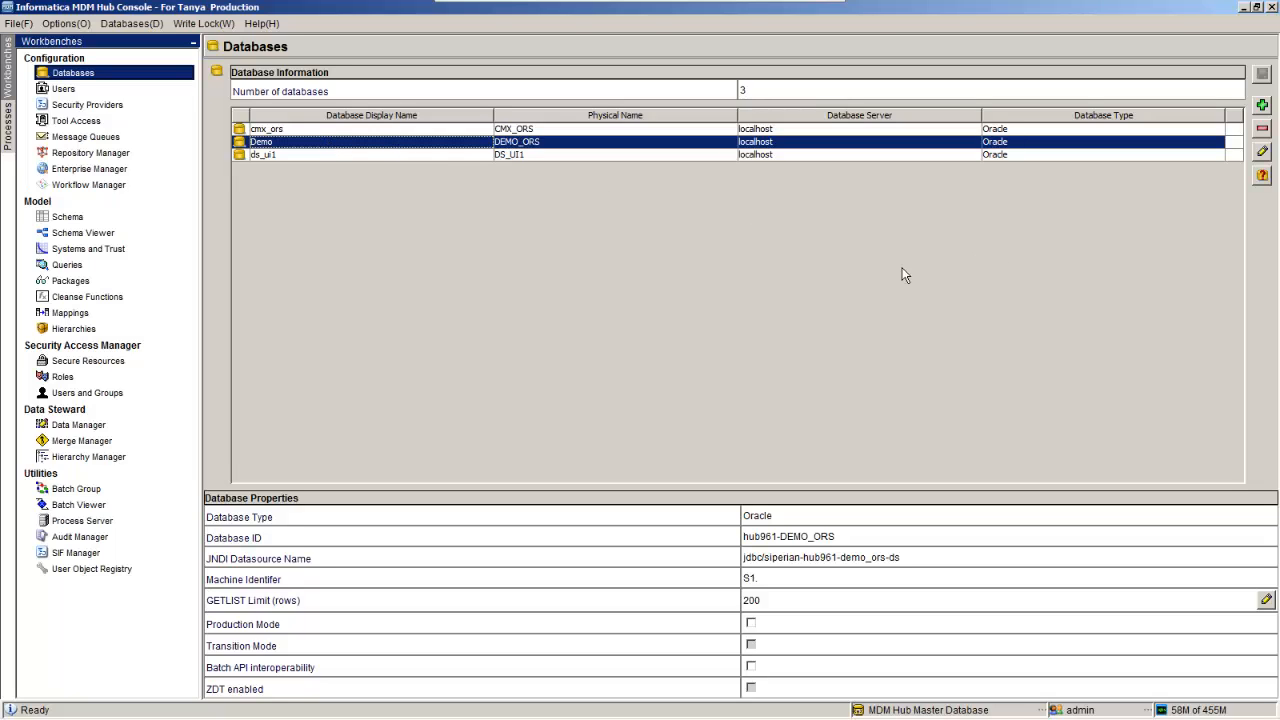
{"action": "left_click", "coordinate": [83, 232]}
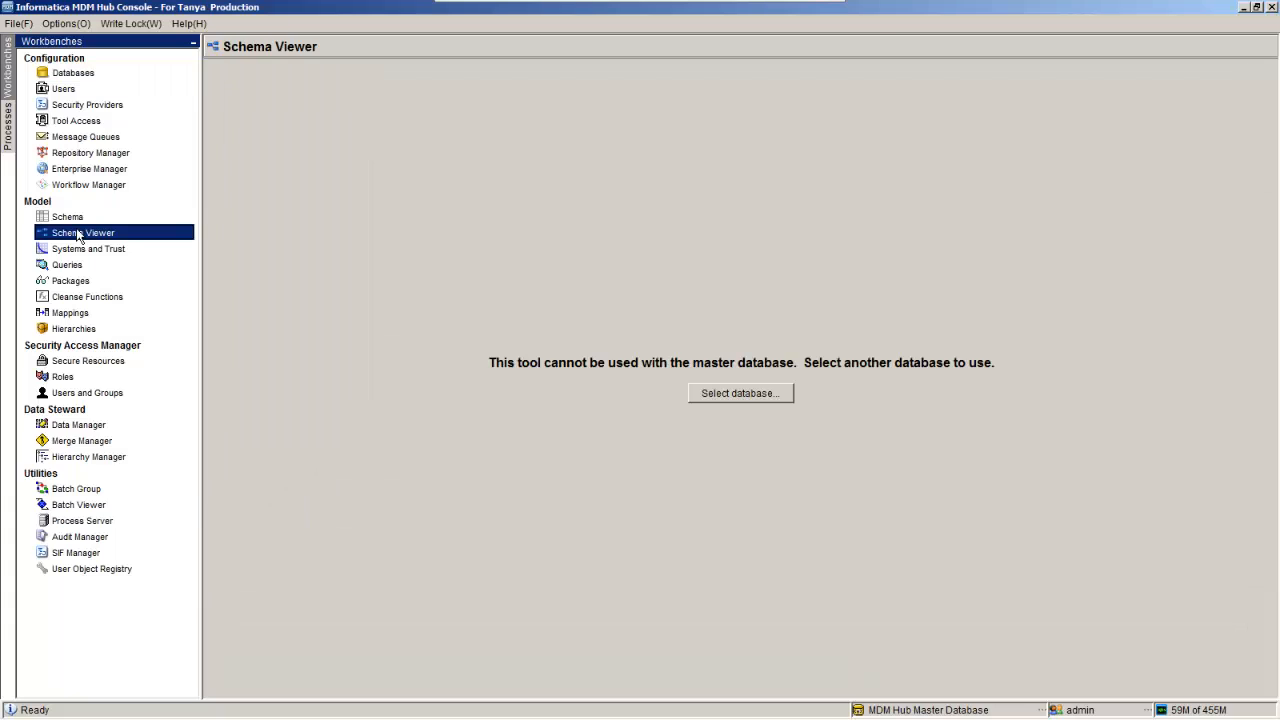
{"action": "left_click", "coordinate": [739, 395]}
{"action": "left_click", "coordinate": [556, 345]}
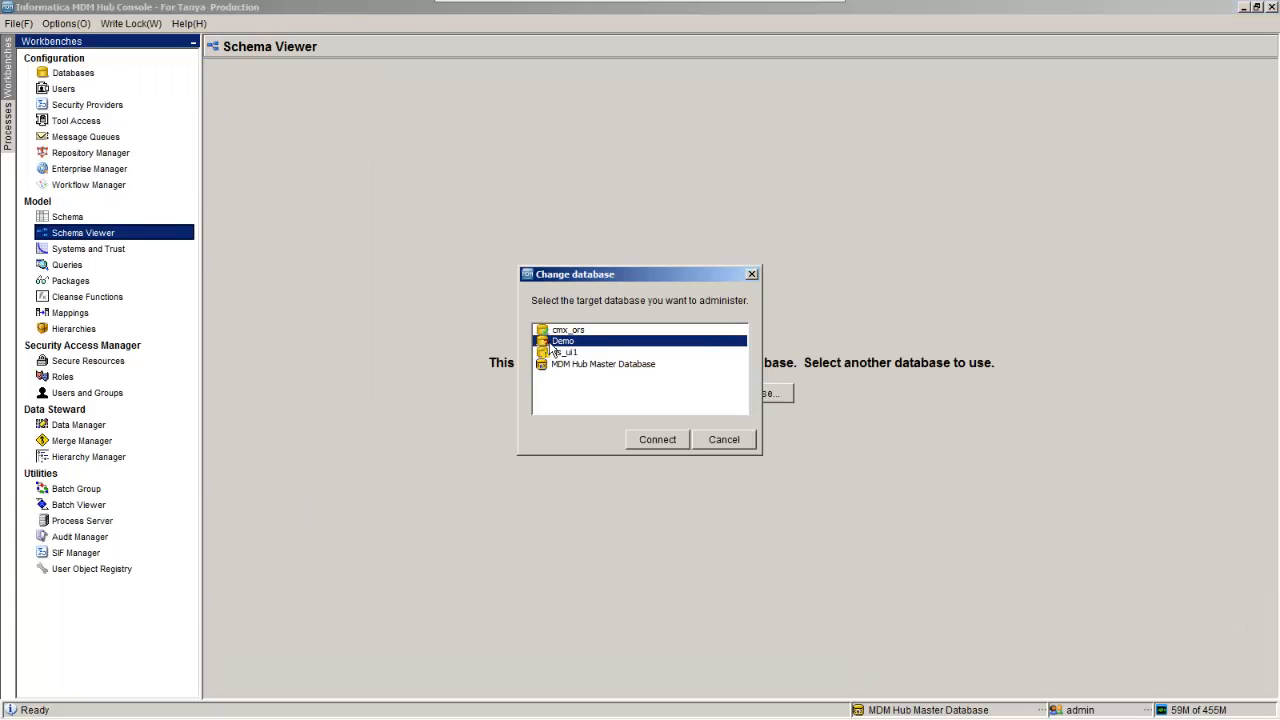
{"action": "left_click", "coordinate": [658, 440]}
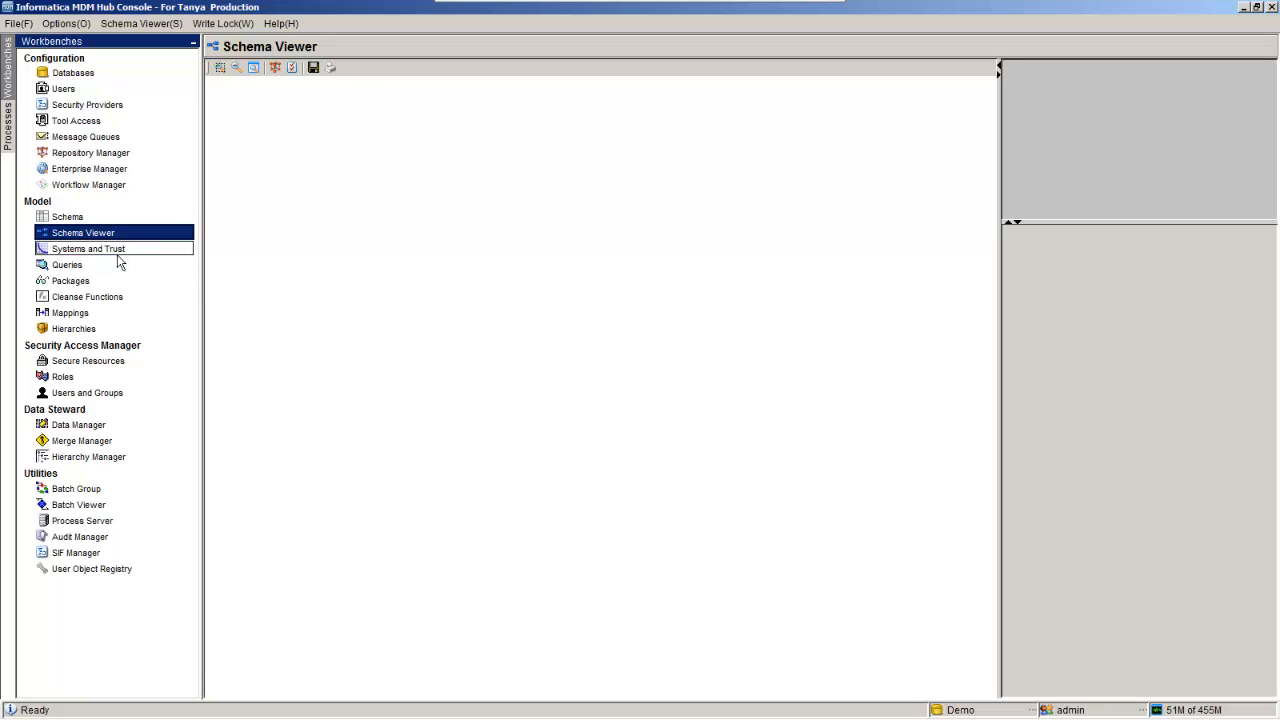
{"action": "left_click", "coordinate": [73, 220]}
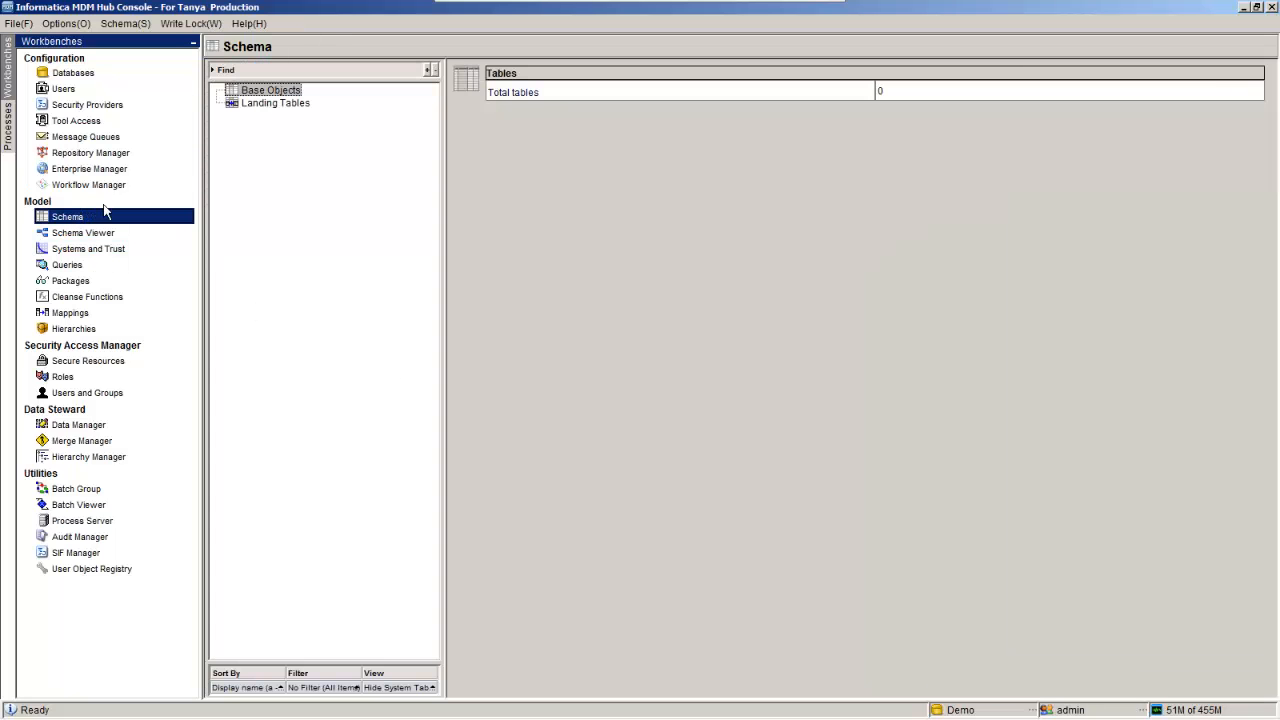